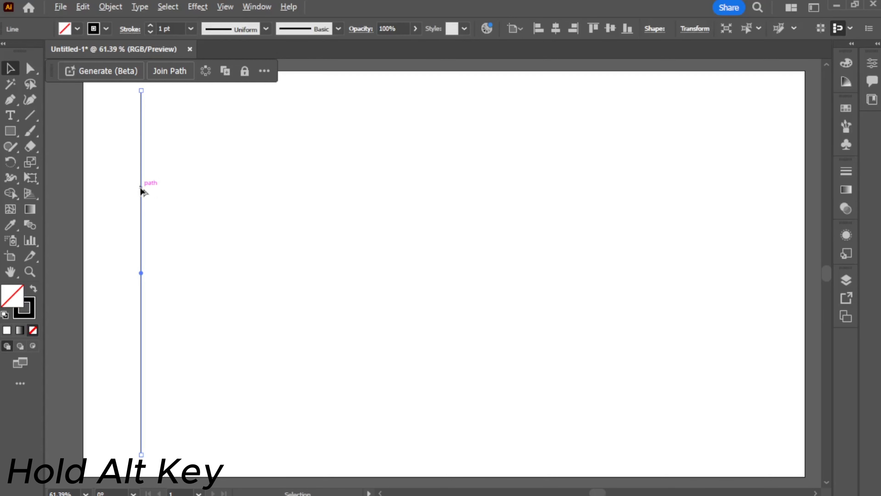
# Duplicate the vertical line 15 times across the artboard at an even, narrow spacing
pyautogui.moveTo(141, 187); pyautogui.dragTo(154, 187)
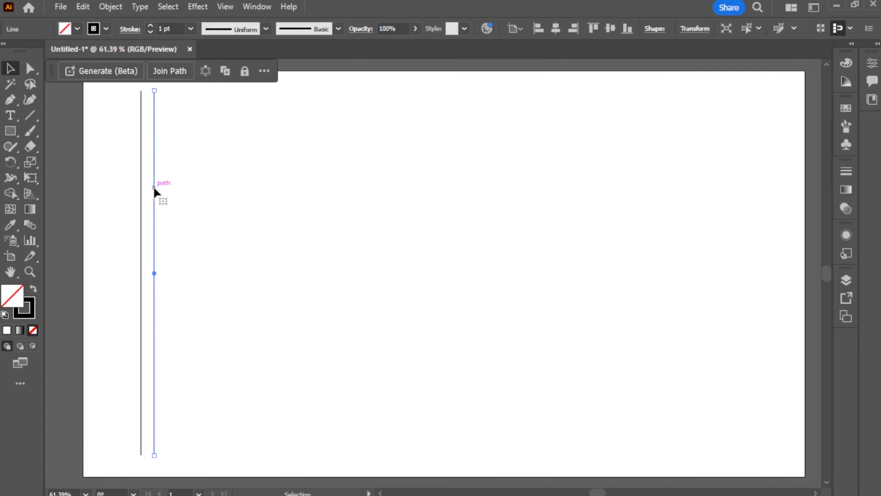
pyautogui.hotkey('ctrl', 'd')
pyautogui.hotkey('ctrl', 'd')
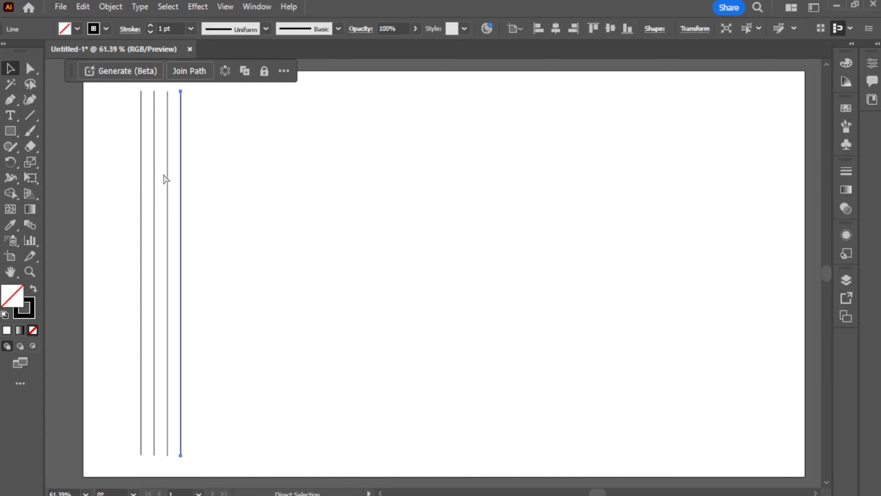
pyautogui.hotkey('ctrl', 'd')
pyautogui.hotkey('ctrl', 'd')
pyautogui.hotkey('ctrl', 'd')
pyautogui.hotkey('ctrl', 'd')
pyautogui.hotkey('ctrl', 'd')
pyautogui.hotkey('ctrl', 'd')
pyautogui.hotkey('ctrl', 'd')
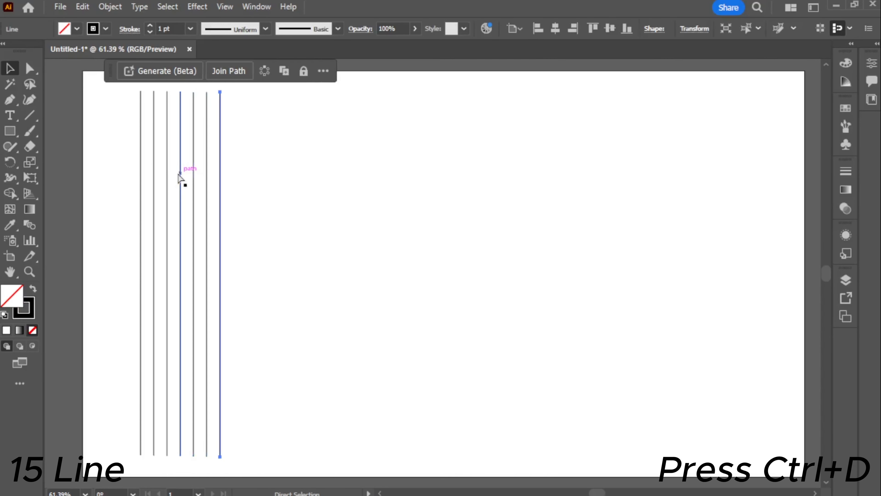
pyautogui.hotkey('ctrl', 'd')
pyautogui.hotkey('ctrl', 'd')
pyautogui.hotkey('ctrl', 'd')
pyautogui.hotkey('ctrl', 'd')
pyautogui.hotkey('ctrl', 'd')
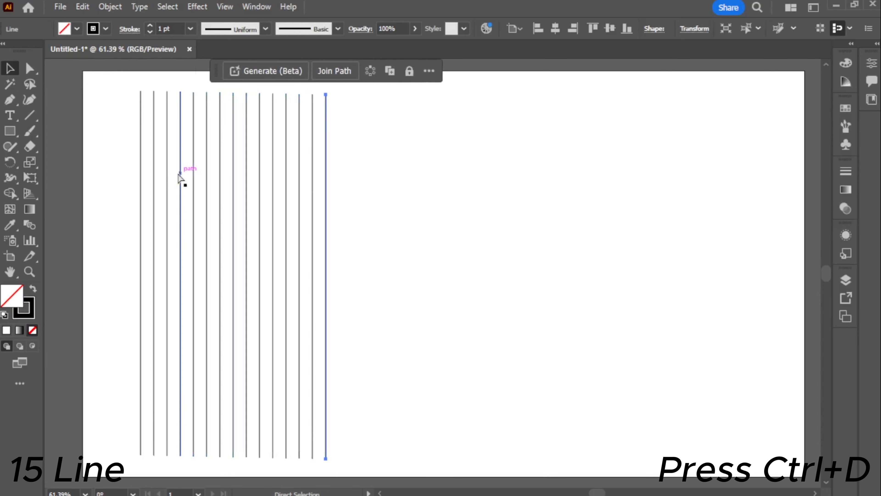
# Group all the vertical lines and center the group horizontally and vertically on the artboard
pyautogui.moveTo(119, 100); pyautogui.dragTo(392, 261)
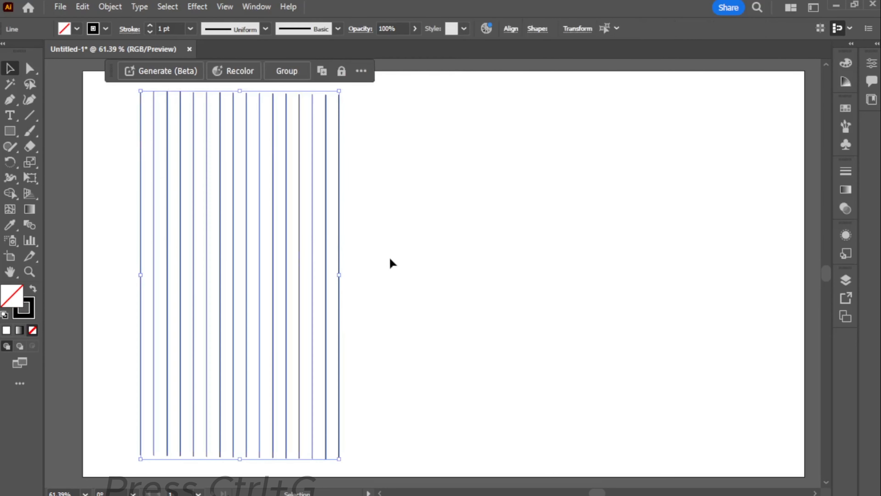
pyautogui.hotkey('ctrl', 'g')
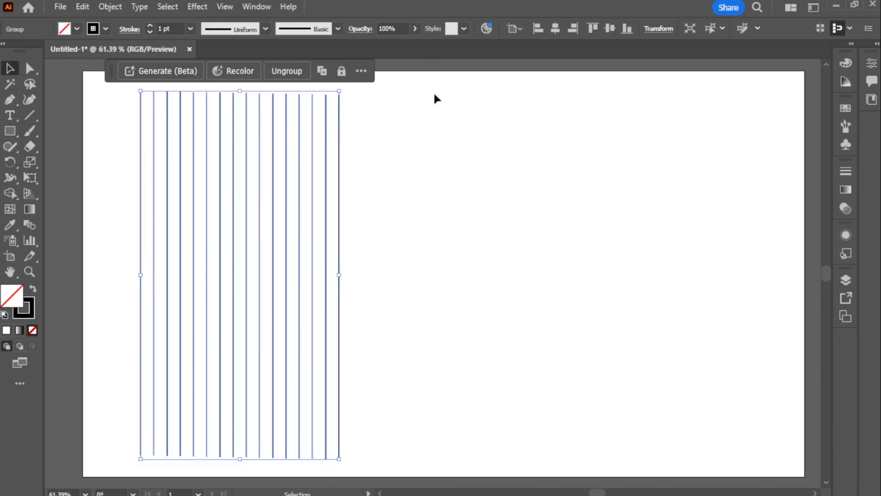
pyautogui.click(553, 30)
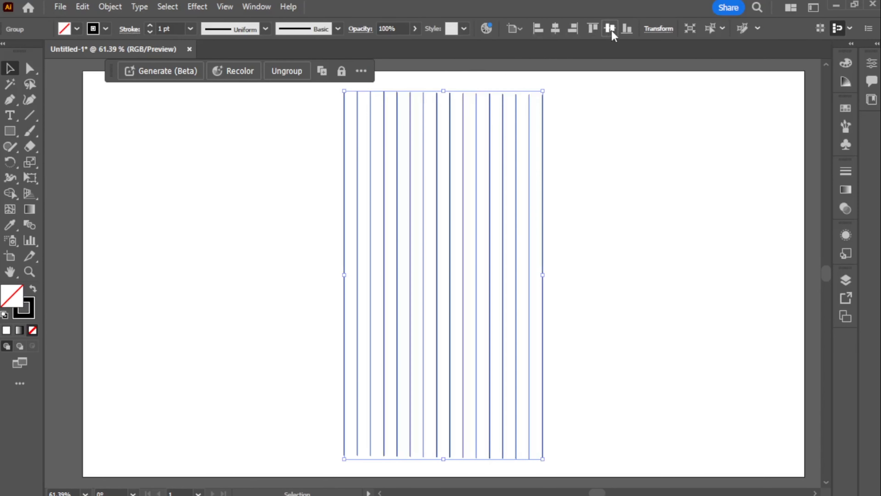
pyautogui.click(610, 30)
# Copy the line group in place and rotate the copy 90° to form a square grid
pyautogui.hotkey('ctrl', 'c')
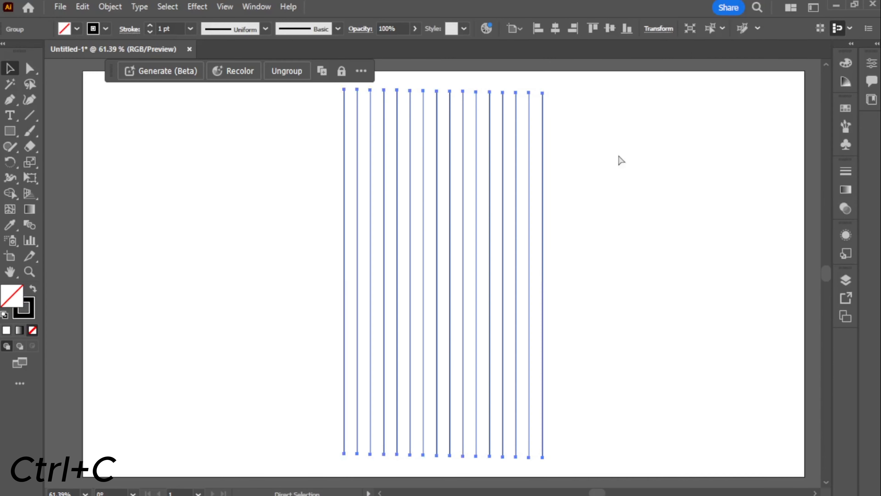
pyautogui.hotkey('ctrl', 'f')
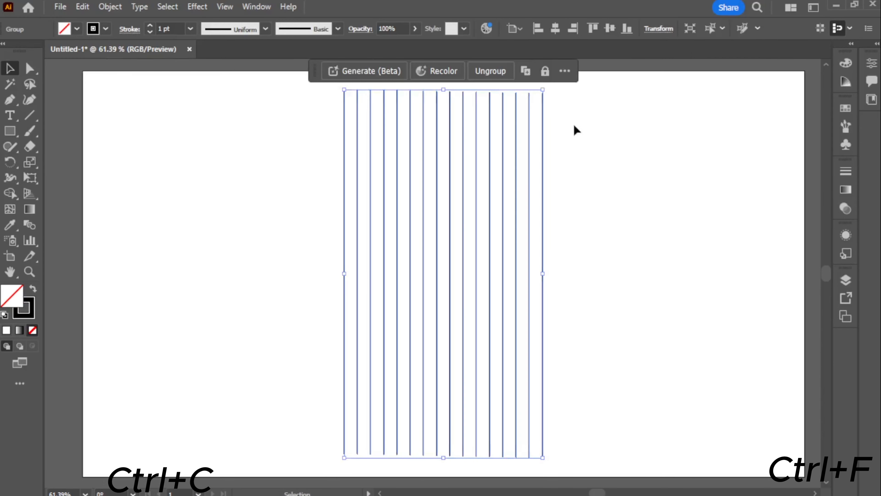
pyautogui.moveTo(551, 88); pyautogui.dragTo(663, 404)
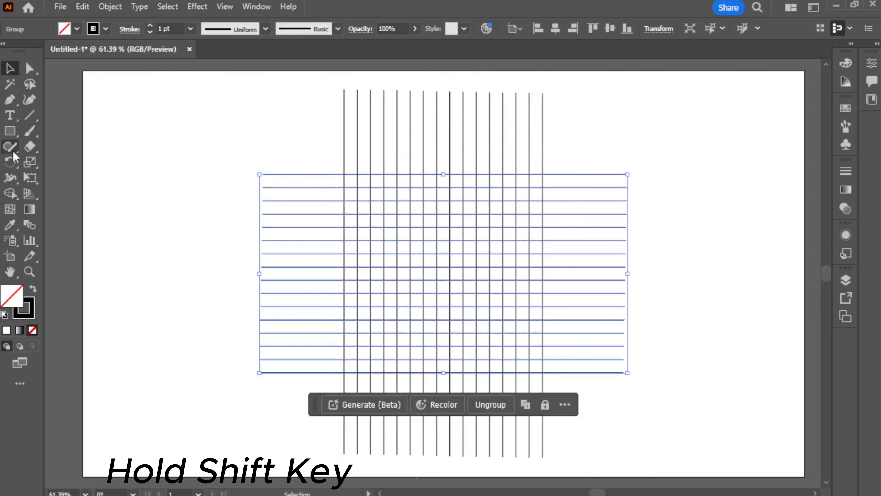
# Draw a circle with the Ellipse tool in the empty area left of the grid
pyautogui.click(10, 131)
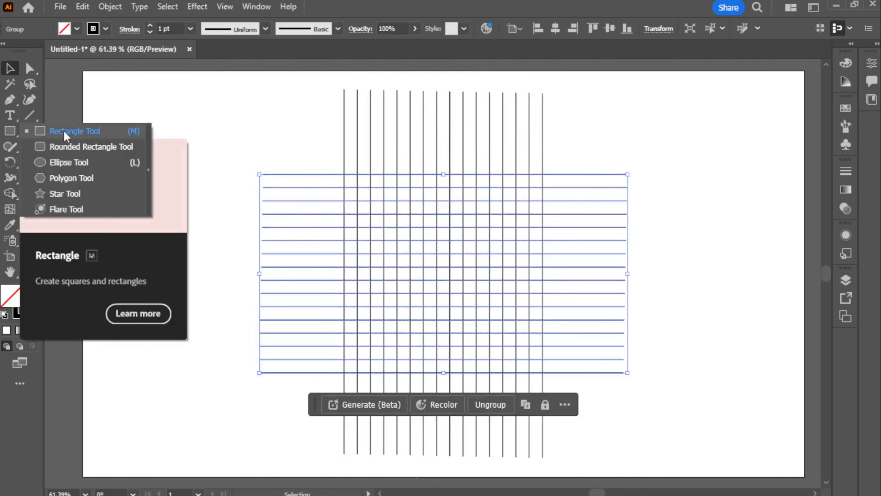
pyautogui.click(87, 163)
pyautogui.moveTo(161, 205); pyautogui.dragTo(191, 260)
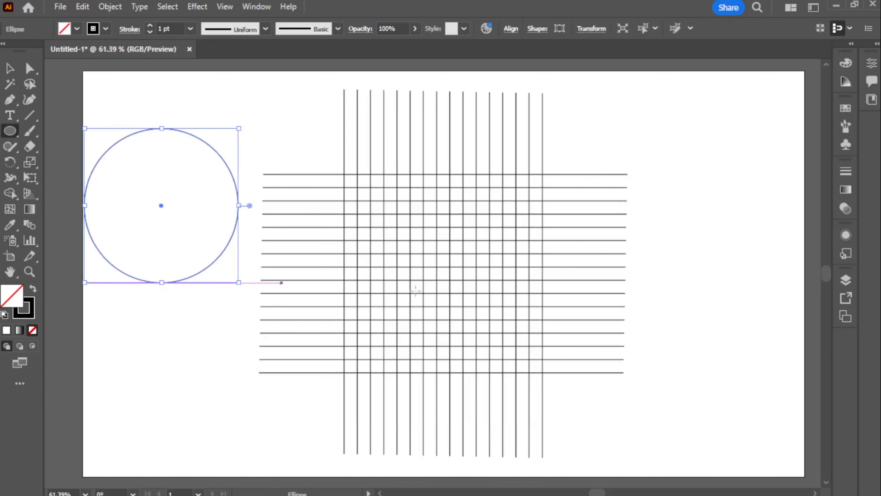
# Center the circle on the artboard and enlarge it from its center to touch the grid's outermost lines
pyautogui.click(510, 29)
pyautogui.click(479, 69)
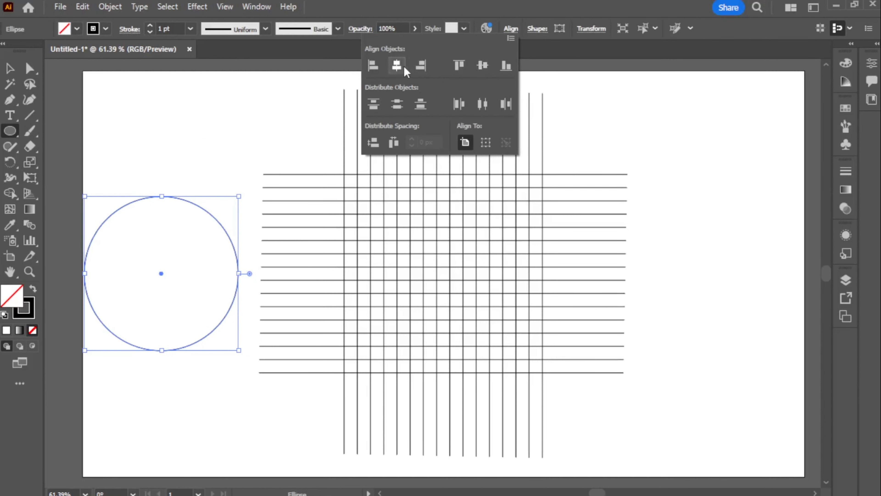
pyautogui.click(398, 67)
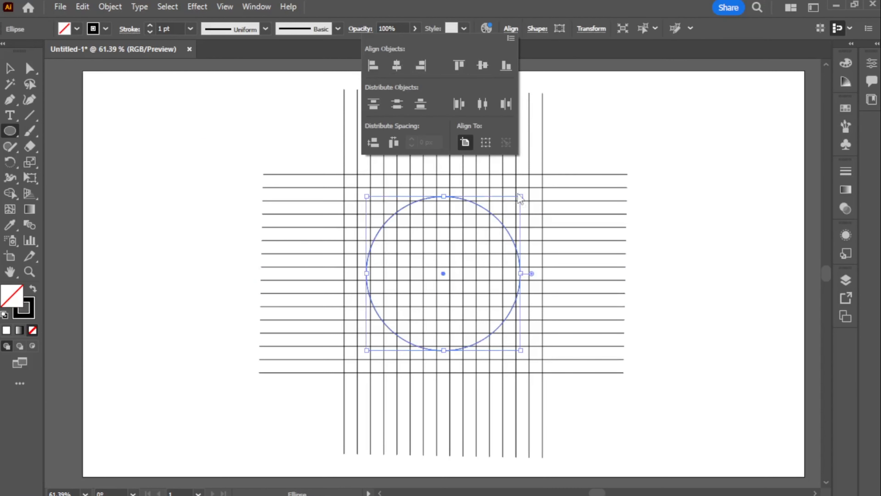
pyautogui.moveTo(519, 198); pyautogui.dragTo(549, 176)
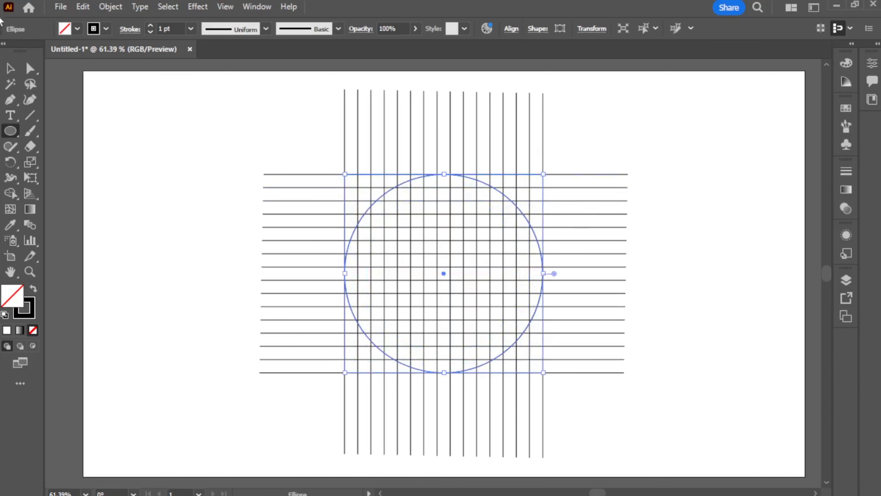
# Copy the circle in place and shrink the copy concentrically by one grid cell on each side
pyautogui.click(21, 70)
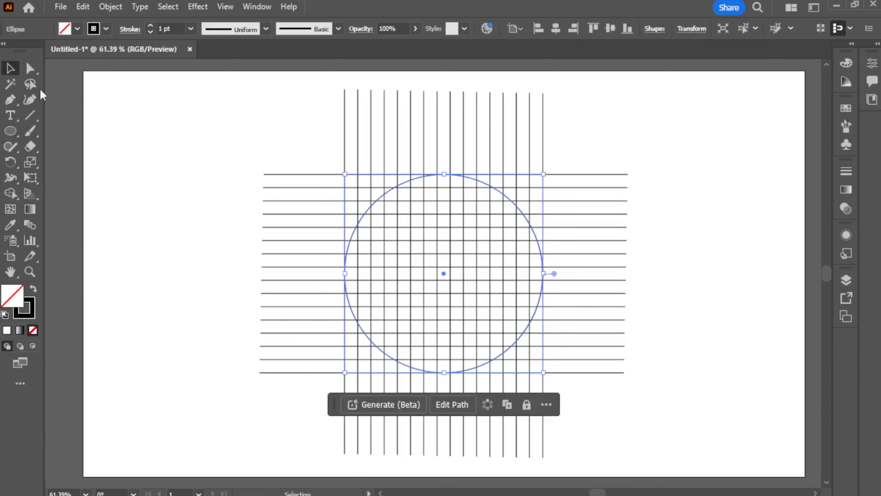
pyautogui.click(146, 246)
pyautogui.click(486, 185)
pyautogui.hotkey('ctrl', 'c')
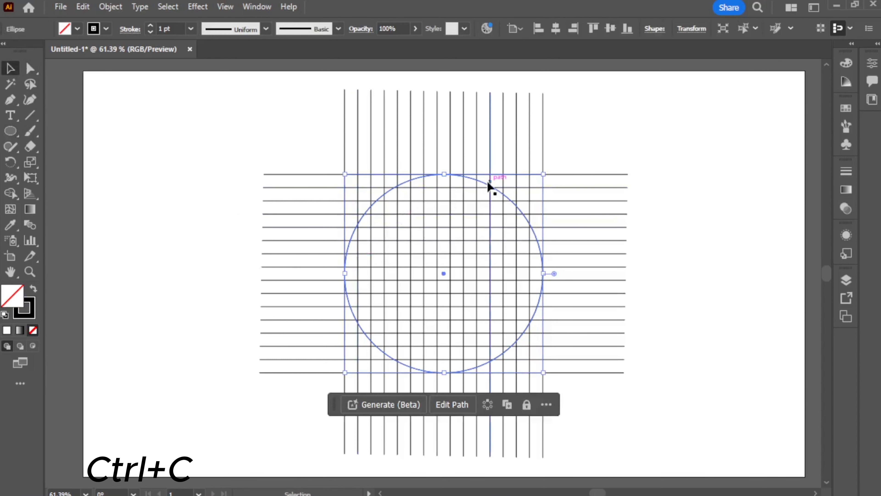
pyautogui.hotkey('ctrl', 'f')
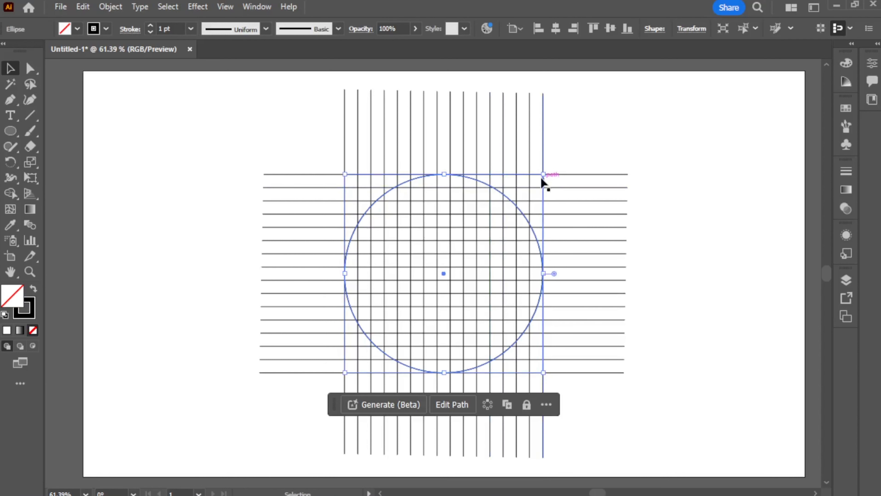
pyautogui.moveTo(544, 175); pyautogui.dragTo(537, 188)
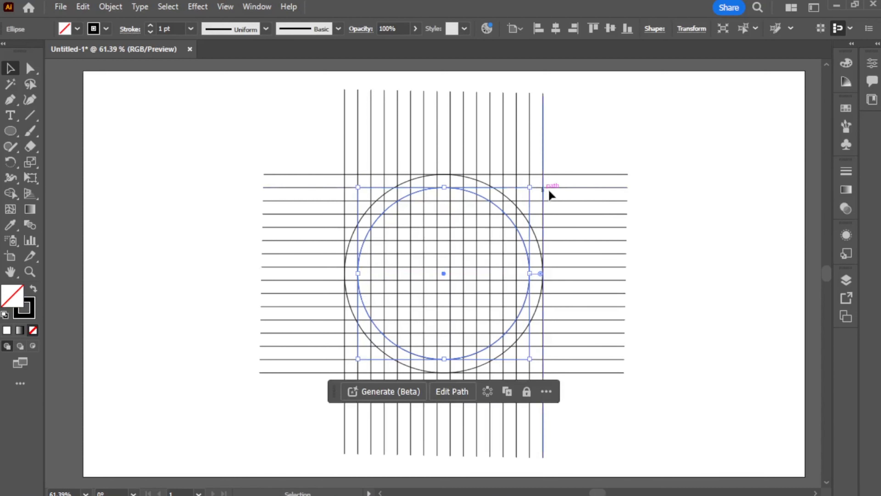
pyautogui.click(153, 157)
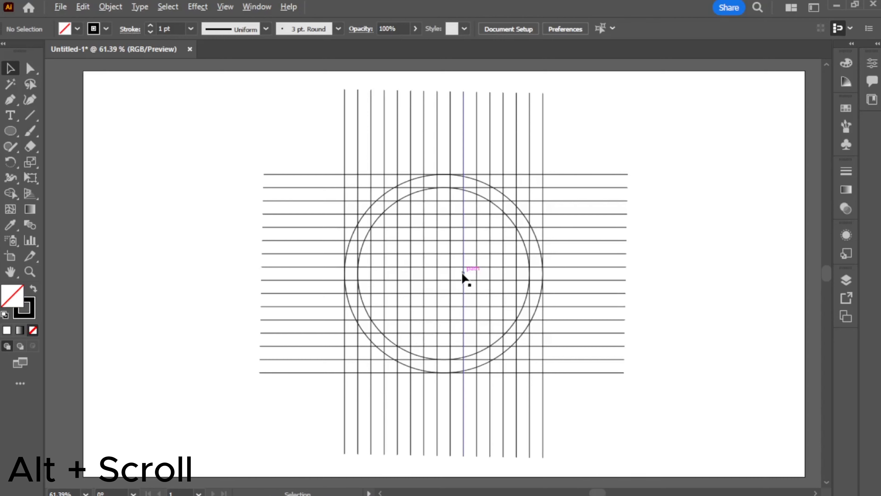
# Select all the artwork and use Shape Builder to merge the middle row of cells into a horizontal bar reaching the right edge
pyautogui.keyDown('alt'); pyautogui.scroll(1, 464, 277); pyautogui.keyUp('alt')
pyautogui.keyDown('alt'); pyautogui.scroll(1, 463, 275); pyautogui.keyUp('alt')
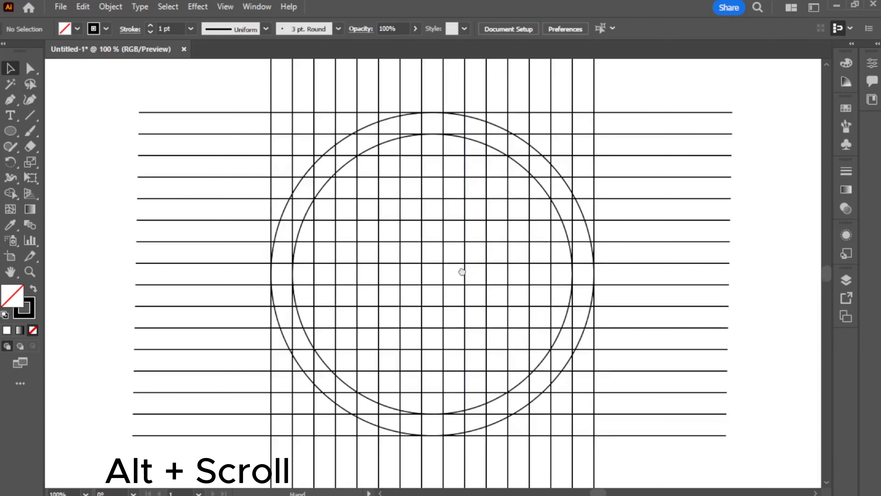
pyautogui.scroll(-1, 464, 270)
pyautogui.hotkey('shift', 'm')
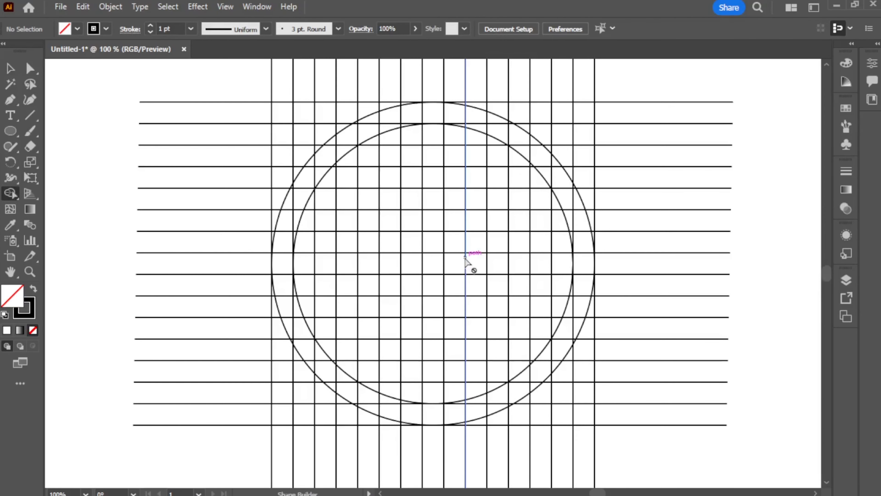
pyautogui.hotkey('ctrl', 'a')
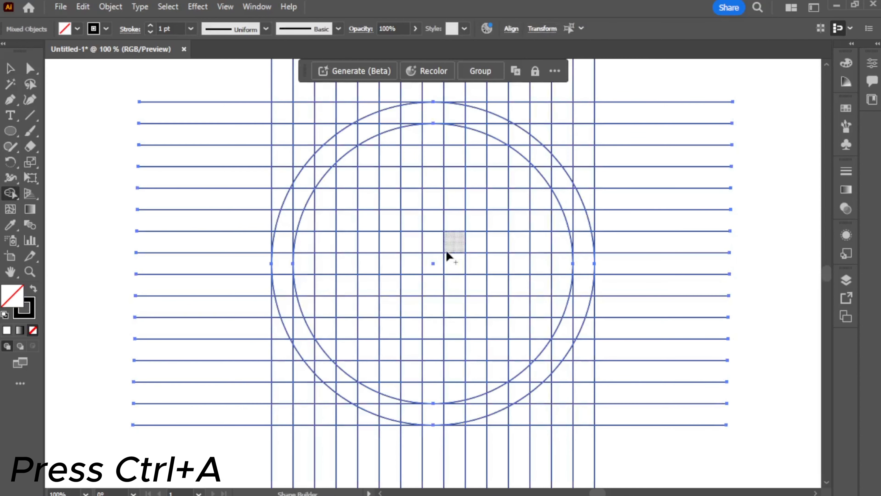
pyautogui.moveTo(582, 266); pyautogui.dragTo(538, 267)
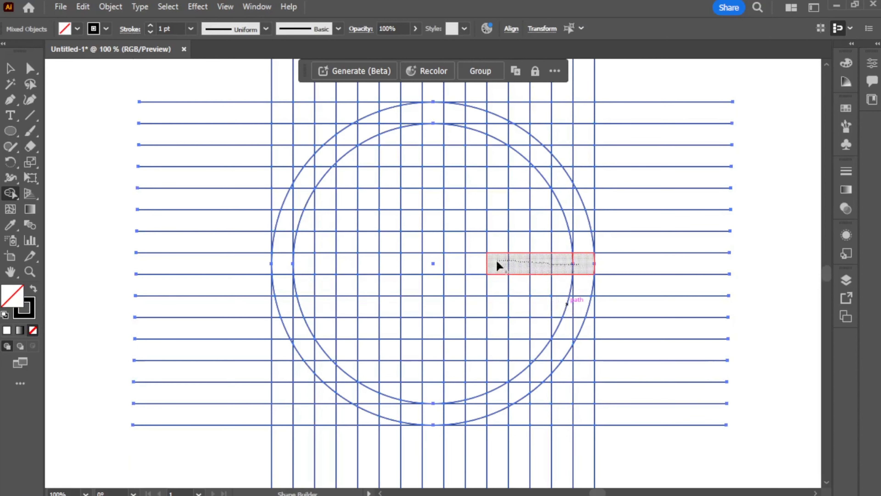
pyautogui.moveTo(464, 262); pyautogui.dragTo(463, 262)
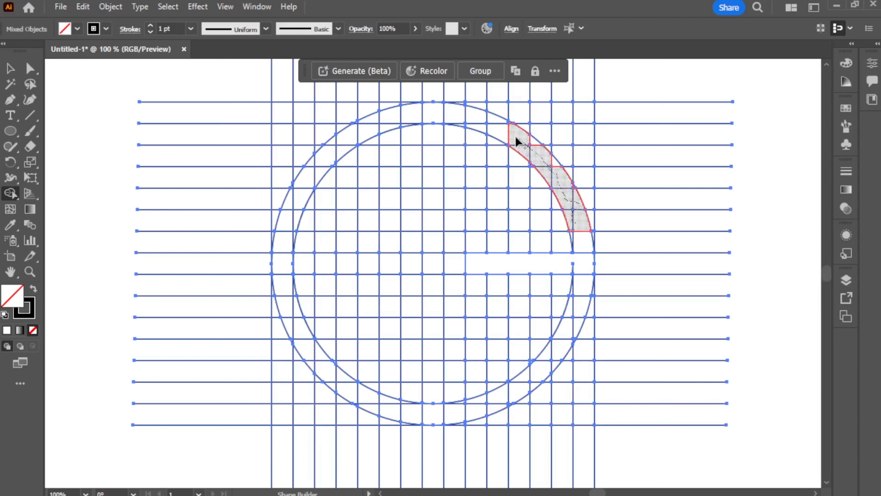
# Merge the right half of the ring band with its upper and lower vertical bars and the horizontal bar
pyautogui.moveTo(475, 111); pyautogui.dragTo(477, 264)
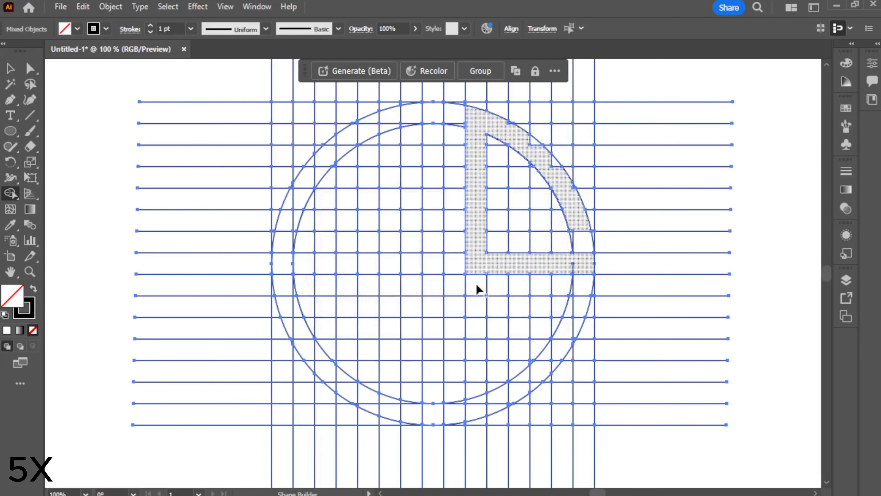
pyautogui.moveTo(479, 299)
pyautogui.mouseDown()
pyautogui.moveTo(480, 413)
pyautogui.moveTo(550, 361)
pyautogui.moveTo(576, 301)
pyautogui.moveTo(583, 272)
pyautogui.moveTo(540, 154)
pyautogui.mouseUp()
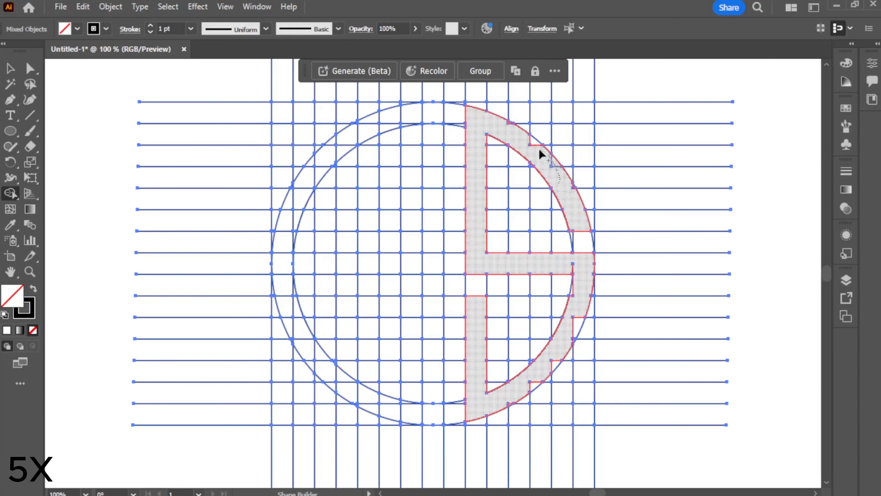
pyautogui.moveTo(510, 129); pyautogui.dragTo(499, 118)
# Merge the left ring band, the upper center bar and the two-legged arch below the center with Shape Builder
pyautogui.moveTo(434, 413)
pyautogui.mouseDown()
pyautogui.moveTo(432, 338)
pyautogui.moveTo(393, 307)
pyautogui.moveTo(365, 400)
pyautogui.moveTo(285, 309)
pyautogui.moveTo(297, 191)
pyautogui.moveTo(374, 122)
pyautogui.moveTo(413, 168)
pyautogui.moveTo(411, 245)
pyautogui.mouseUp()
pyautogui.scroll(4, 415, 313)
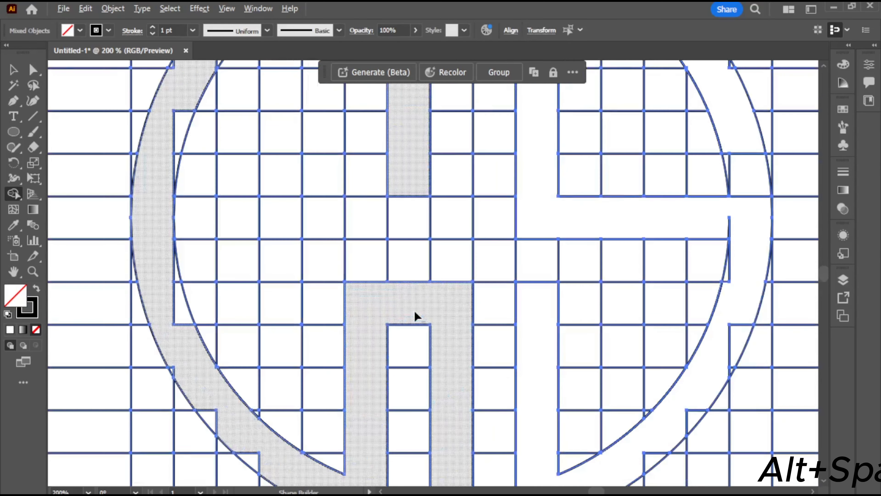
pyautogui.moveTo(449, 394); pyautogui.dragTo(424, 207)
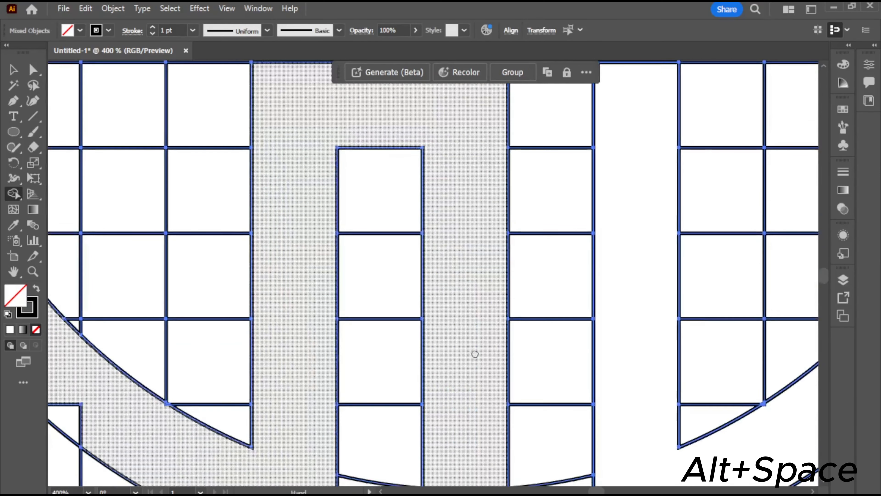
pyautogui.moveTo(475, 354); pyautogui.dragTo(450, 211)
pyautogui.moveTo(433, 277); pyautogui.dragTo(430, 324)
pyautogui.moveTo(435, 385); pyautogui.dragTo(435, 388)
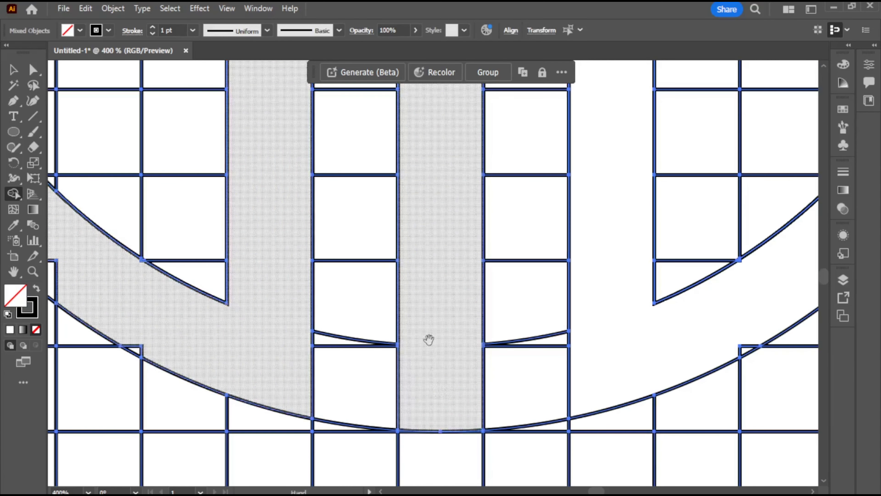
# Merge the leftover slivers along the outer edge of the lower-left ring band into the left shape
pyautogui.moveTo(427, 291)
pyautogui.mouseDown()
pyautogui.moveTo(414, 433)
pyautogui.moveTo(398, 438)
pyautogui.moveTo(555, 343)
pyautogui.moveTo(602, 262)
pyautogui.mouseUp()
pyautogui.moveTo(527, 373)
pyautogui.mouseDown()
pyautogui.moveTo(578, 277)
pyautogui.moveTo(609, 246)
pyautogui.mouseUp()
pyautogui.moveTo(435, 345)
pyautogui.mouseDown()
pyautogui.moveTo(395, 303)
pyautogui.moveTo(381, 267)
pyautogui.mouseUp()
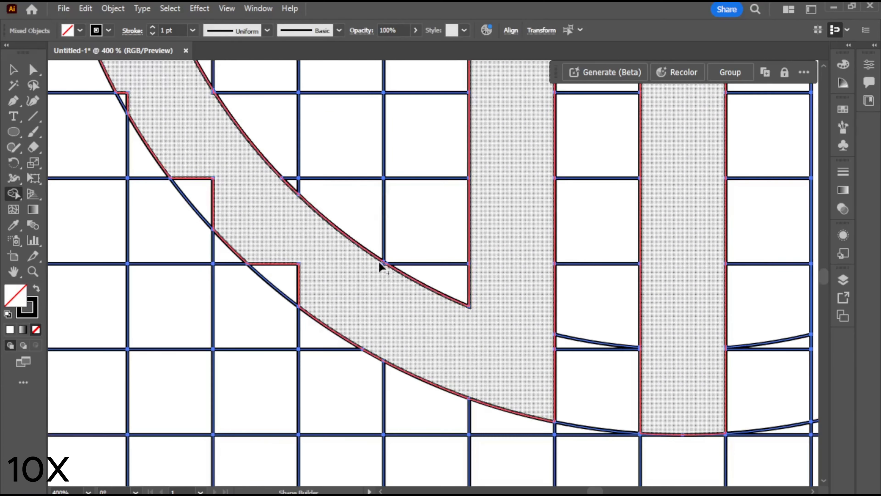
pyautogui.moveTo(243, 146); pyautogui.dragTo(410, 407)
pyautogui.moveTo(337, 401)
pyautogui.mouseDown()
pyautogui.moveTo(294, 362)
pyautogui.moveTo(307, 247)
pyautogui.mouseUp()
pyautogui.scroll(7, 378, 365)
pyautogui.moveTo(408, 256); pyautogui.dragTo(414, 222)
pyautogui.scroll(-7, 408, 256)
pyautogui.moveTo(680, 448); pyautogui.dragTo(576, 407)
pyautogui.scroll(3, 494, 411)
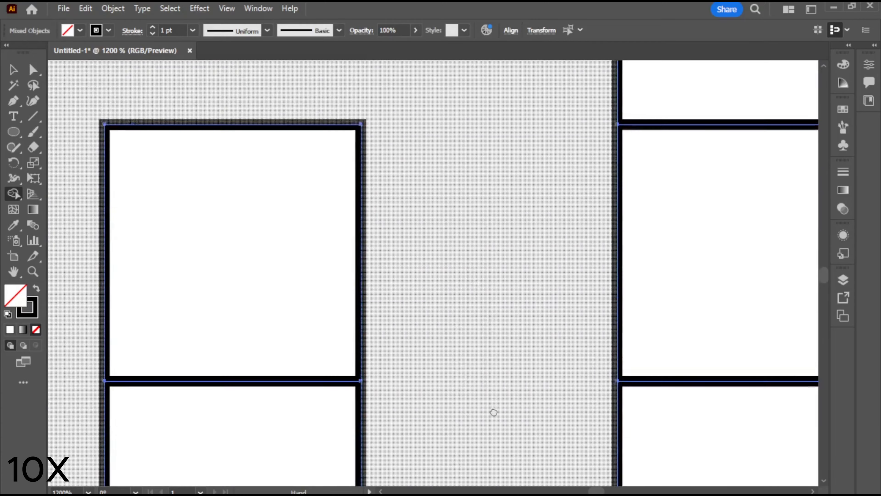
# Merge the remaining edge slivers into the left and upper-left ring band with Shape Builder
pyautogui.moveTo(493, 411); pyautogui.dragTo(533, 73)
pyautogui.moveTo(264, 146); pyautogui.dragTo(607, 399)
pyautogui.moveTo(282, 276); pyautogui.dragTo(375, 434)
pyautogui.moveTo(400, 299); pyautogui.dragTo(424, 280)
pyautogui.moveTo(402, 115); pyautogui.dragTo(419, 437)
pyautogui.moveTo(352, 321); pyautogui.dragTo(449, 231)
pyautogui.moveTo(413, 314); pyautogui.dragTo(410, 338)
pyautogui.moveTo(521, 115)
pyautogui.mouseDown()
pyautogui.moveTo(416, 410)
pyautogui.moveTo(294, 372)
pyautogui.mouseUp()
pyautogui.moveTo(496, 116); pyautogui.dragTo(361, 348)
pyautogui.moveTo(513, 190); pyautogui.dragTo(373, 328)
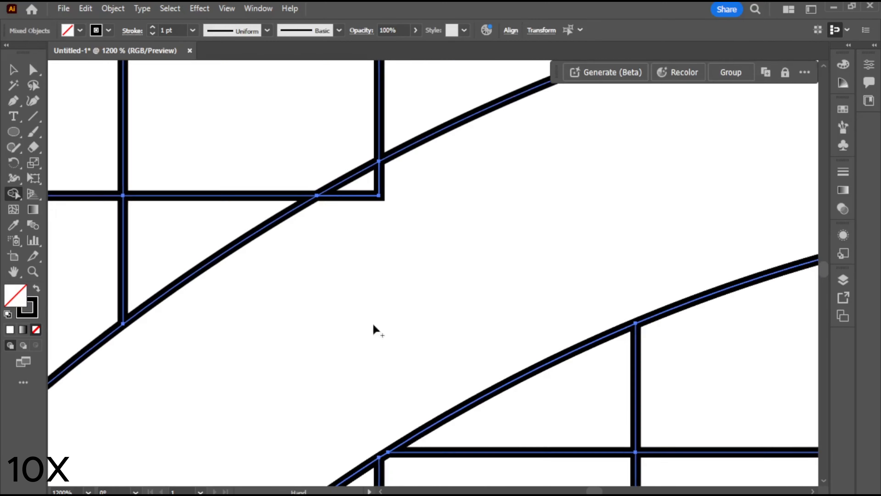
pyautogui.moveTo(493, 383); pyautogui.dragTo(364, 104)
# Merge the leftover sliver on the outer edge of the upper-right ring band into the right shape
pyautogui.scroll(-4, 513, 266)
pyautogui.scroll(2, 511, 266)
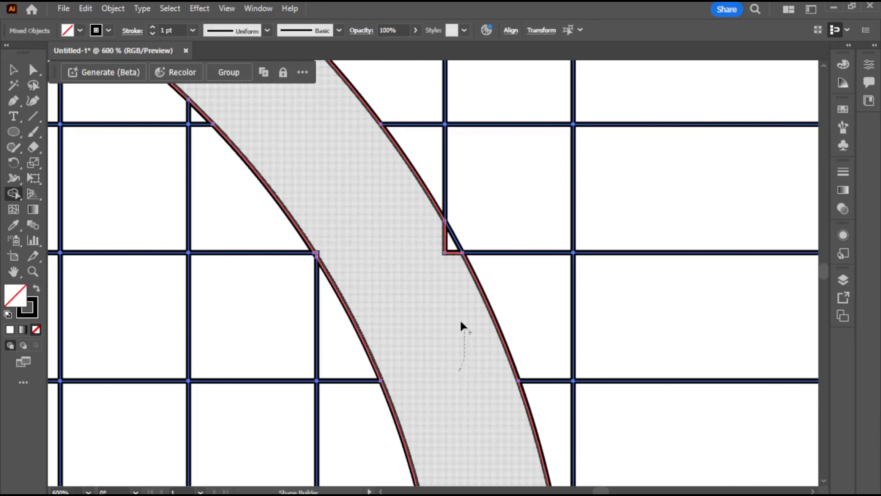
pyautogui.moveTo(427, 244); pyautogui.dragTo(426, 246)
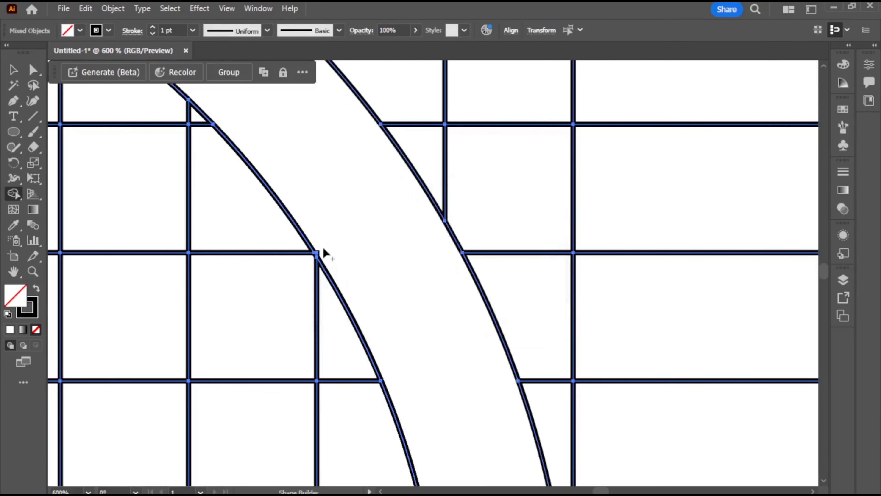
# Merge the leftover slivers around the right end of the horizontal center bar into the right shape with Shape Builder
pyautogui.scroll(3, 347, 205)
pyautogui.moveTo(195, 104); pyautogui.dragTo(366, 262)
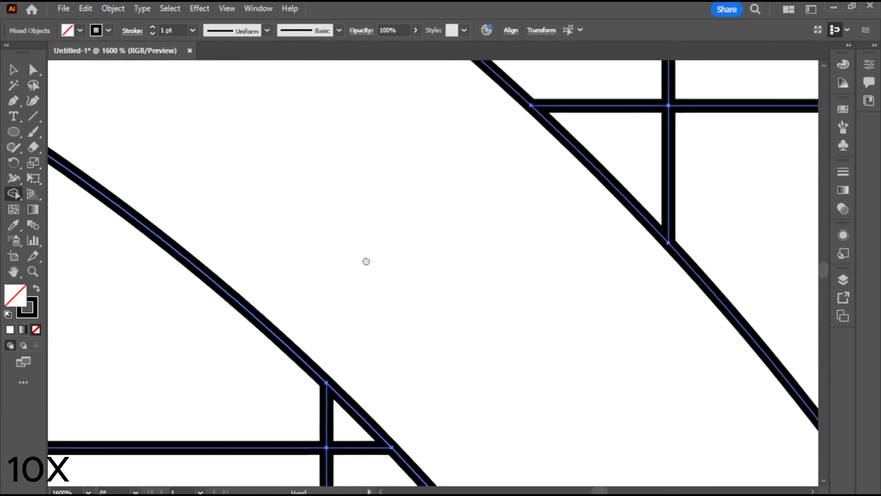
pyautogui.moveTo(181, 138); pyautogui.dragTo(382, 291)
pyautogui.moveTo(330, 441); pyautogui.dragTo(256, 222)
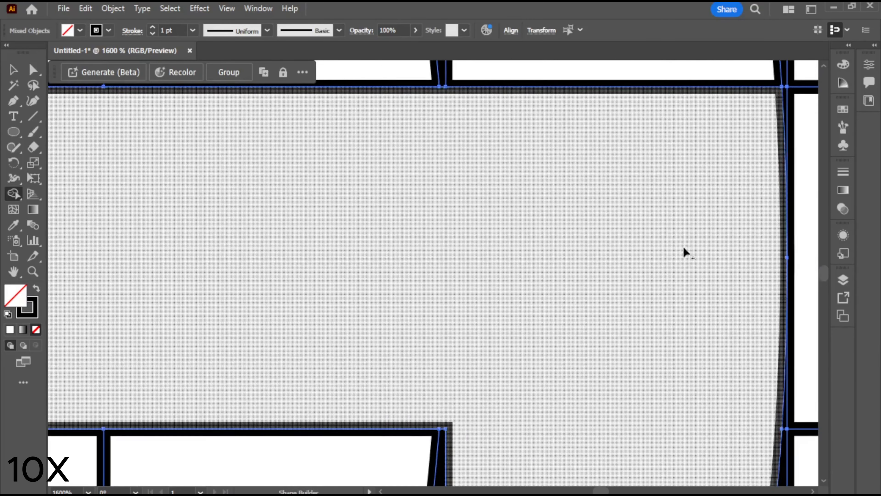
pyautogui.moveTo(684, 252); pyautogui.dragTo(633, 277)
pyautogui.moveTo(690, 179); pyautogui.dragTo(543, 164)
pyautogui.moveTo(528, 410); pyautogui.dragTo(590, 114)
pyautogui.moveTo(683, 128)
pyautogui.mouseDown()
pyautogui.moveTo(494, 356)
pyautogui.moveTo(508, 189)
pyautogui.mouseUp()
# Merge the leftover corner and edge slivers along the lower-right ring band into the right shape
pyautogui.moveTo(639, 285); pyautogui.dragTo(291, 309)
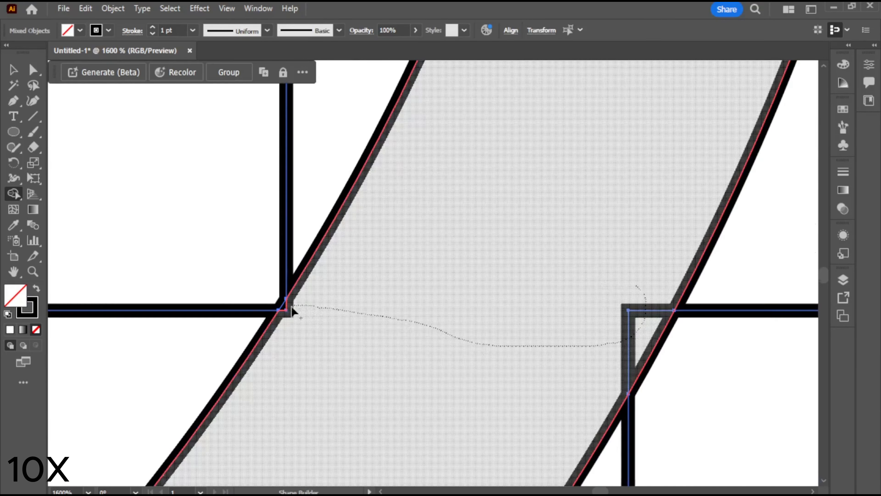
pyautogui.moveTo(305, 441)
pyautogui.mouseDown()
pyautogui.moveTo(499, 342)
pyautogui.moveTo(694, 160)
pyautogui.mouseUp()
pyautogui.moveTo(246, 405)
pyautogui.mouseDown()
pyautogui.moveTo(451, 215)
pyautogui.moveTo(740, 215)
pyautogui.moveTo(719, 106)
pyautogui.mouseUp()
pyautogui.moveTo(551, 153); pyautogui.dragTo(578, 279)
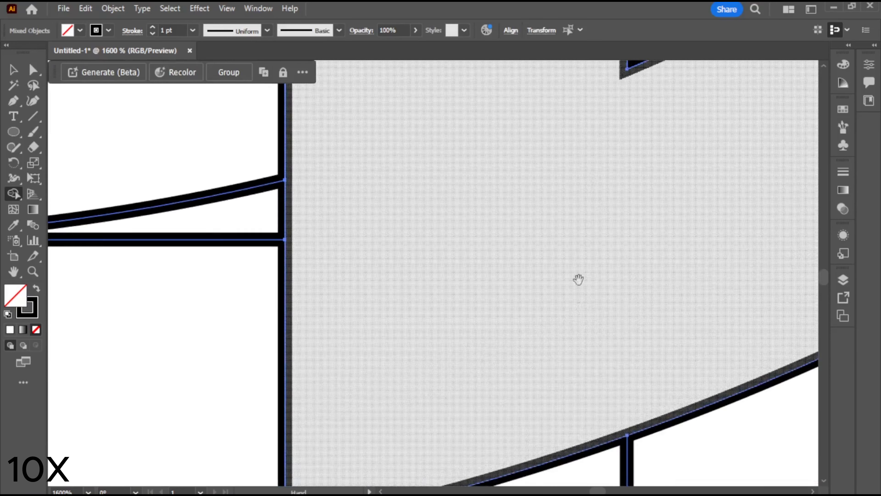
pyautogui.moveTo(555, 118); pyautogui.dragTo(552, 438)
pyautogui.moveTo(520, 111); pyautogui.dragTo(517, 431)
pyautogui.scroll(-7, 521, 304)
# Select the merged left and right logo shapes together and cut them out of the grid
pyautogui.press('v')
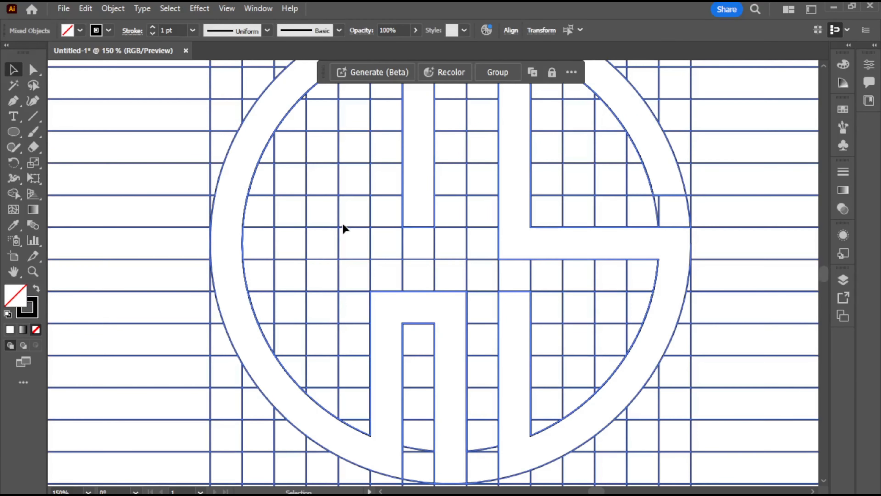
pyautogui.click(157, 149)
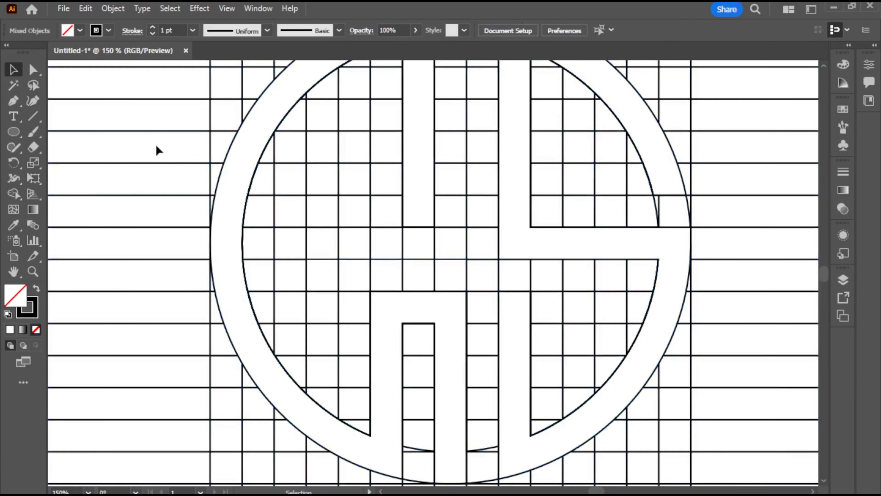
pyautogui.click(231, 148)
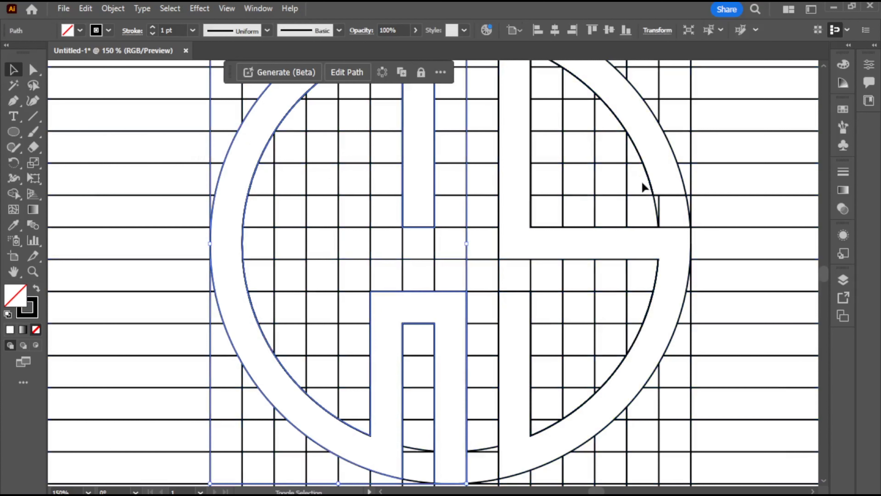
pyautogui.keyDown('shift'); pyautogui.click(675, 158); pyautogui.keyUp('shift')
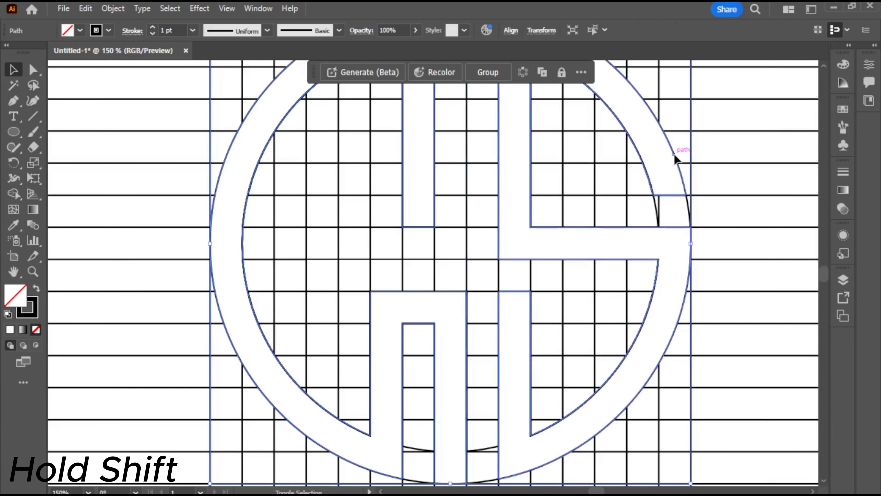
pyautogui.hotkey('ctrl', 'x')
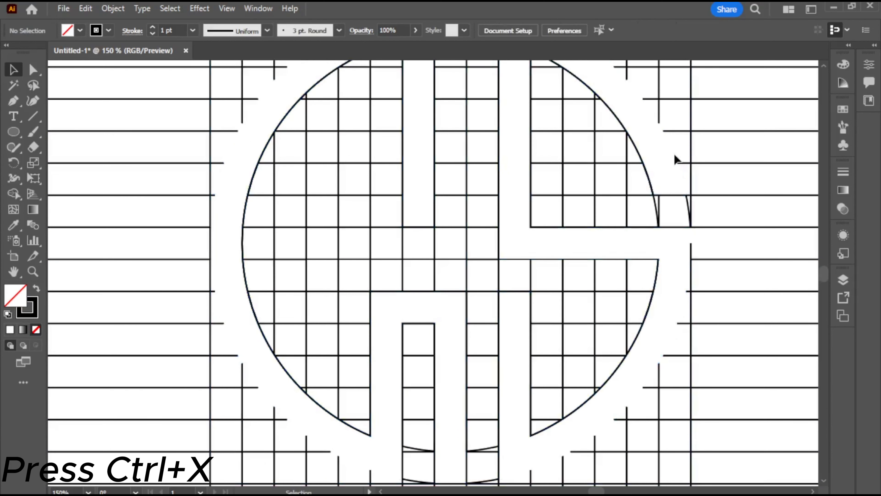
# Delete all remaining grid lines and circle fragments, and paste the cut logo shapes in front at their original position
pyautogui.hotkey('ctrl', '-')
pyautogui.hotkey('ctrl', '-')
pyautogui.hotkey('ctrl', '-')
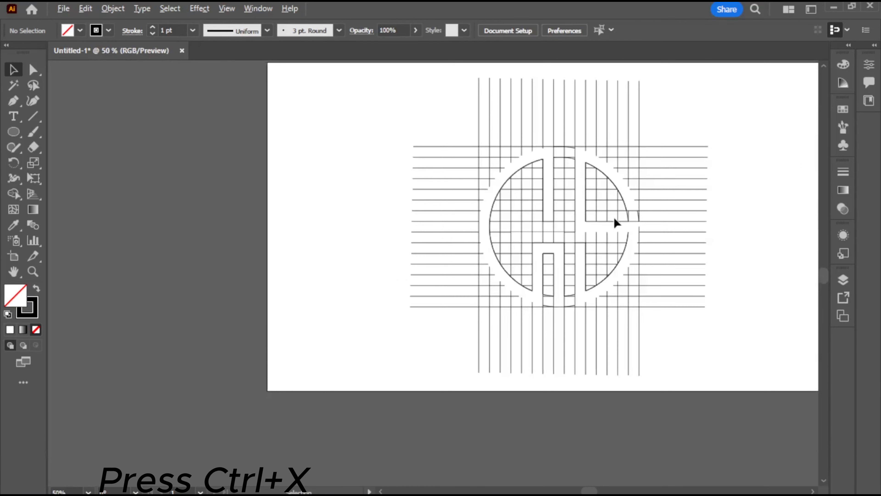
pyautogui.moveTo(696, 205); pyautogui.dragTo(596, 246)
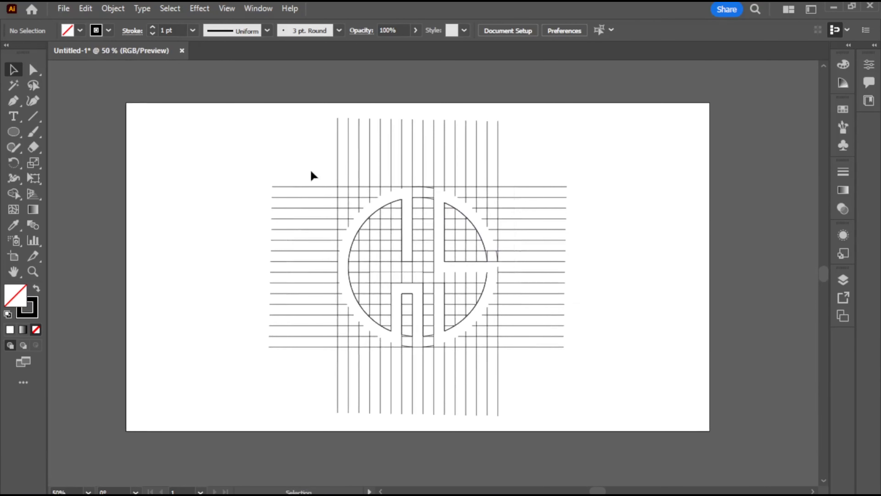
pyautogui.moveTo(385, 256); pyautogui.dragTo(618, 394)
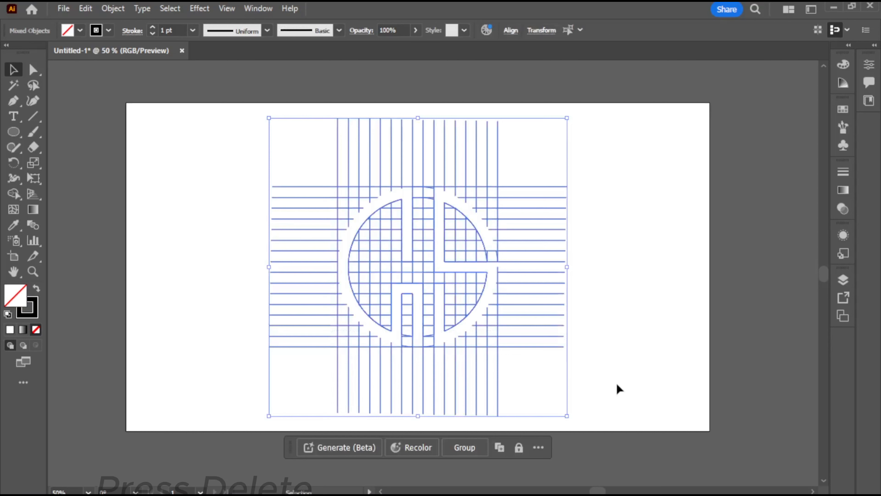
pyautogui.press('Delete')
pyautogui.hotkey('ctrl', 'f')
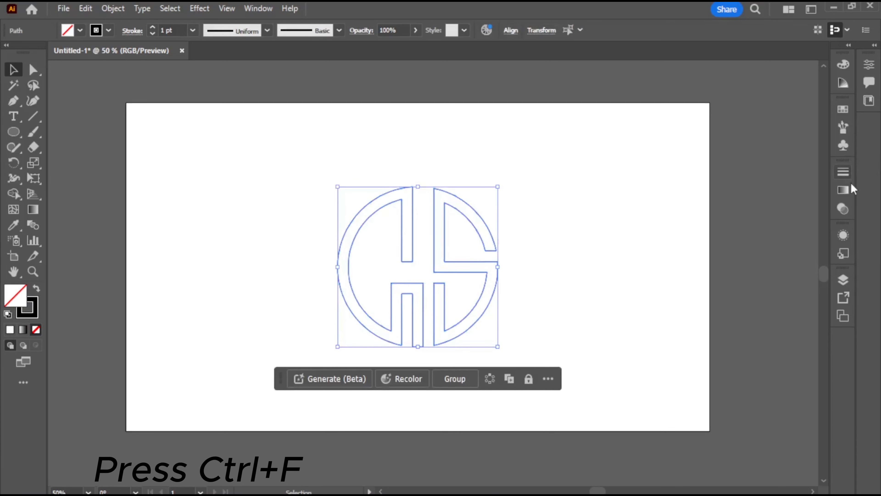
# Fill the logo shapes with a linear gradient and set its starting color stop to a pink swatch
pyautogui.click(844, 190)
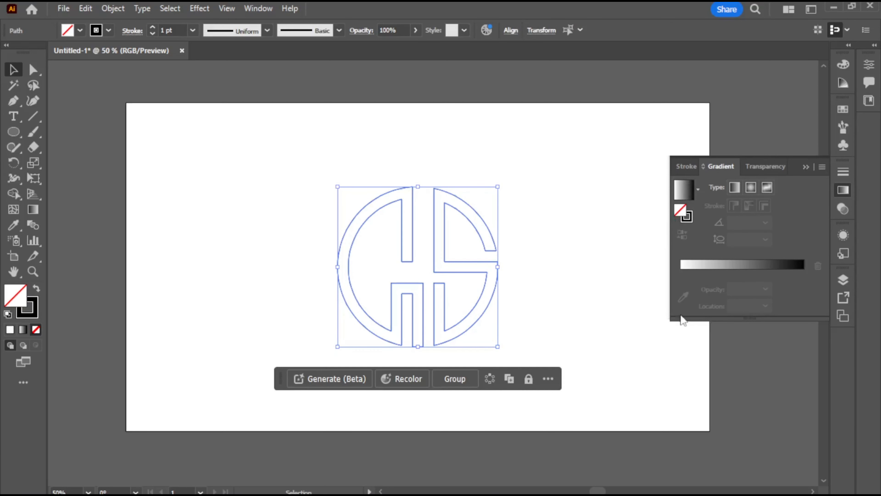
pyautogui.click(681, 278)
pyautogui.click(680, 273)
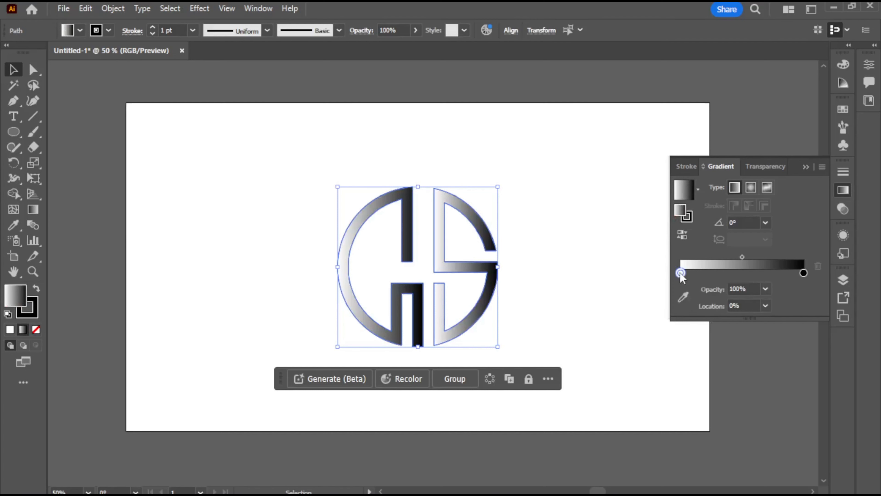
pyautogui.doubleClick(681, 273)
pyautogui.click(637, 343)
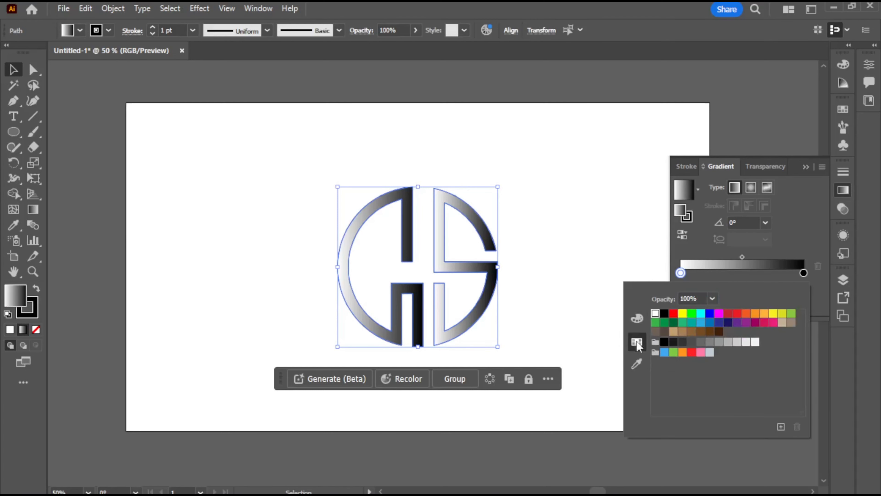
pyautogui.click(765, 323)
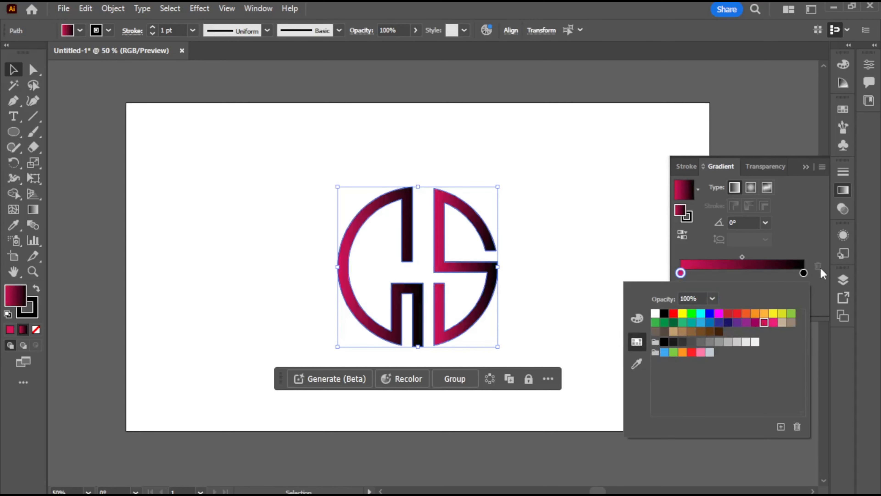
# Set the gradient's end color stop to the dark navy blue swatch and deselect the logo
pyautogui.click(804, 274)
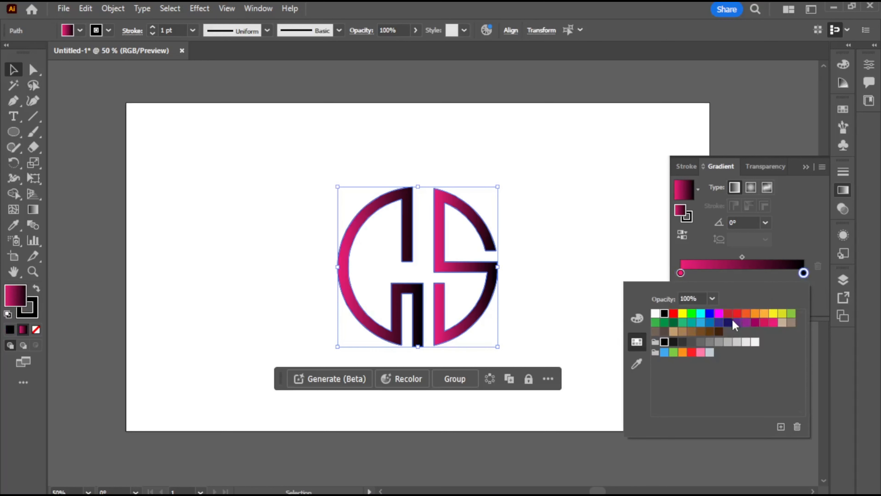
pyautogui.click(728, 322)
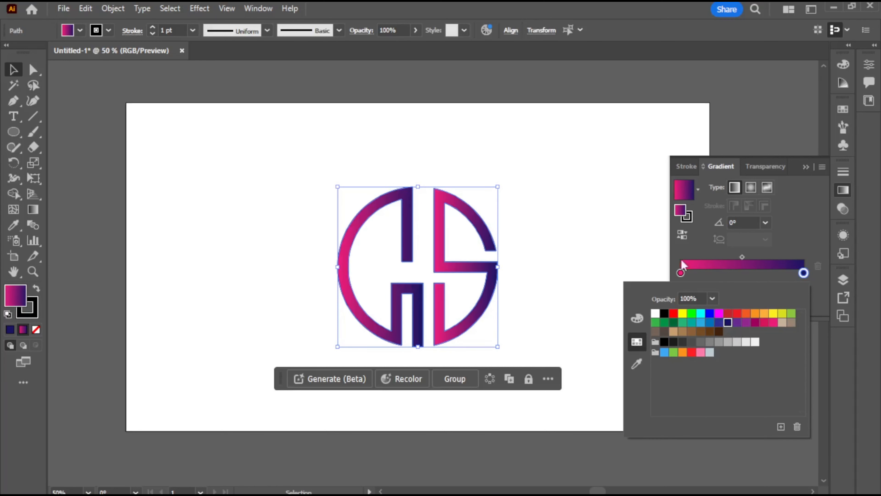
pyautogui.click(620, 258)
pyautogui.click(614, 259)
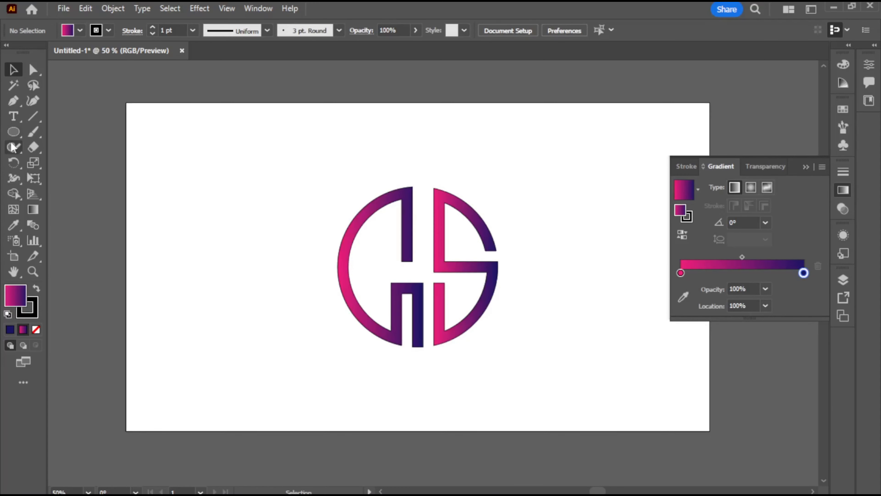
# Draw a circle slightly larger than the logo and center it vertically and horizontally on the artboard
pyautogui.click(13, 132)
pyautogui.moveTo(209, 209); pyautogui.dragTo(315, 301)
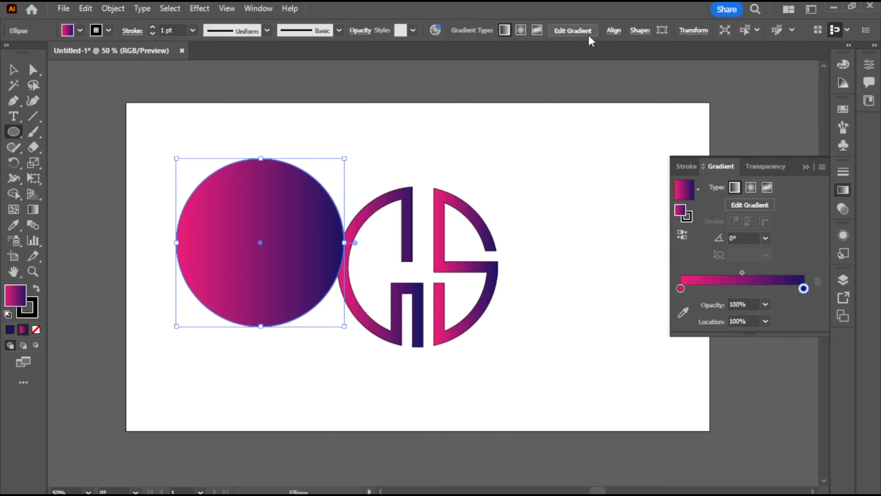
pyautogui.click(613, 31)
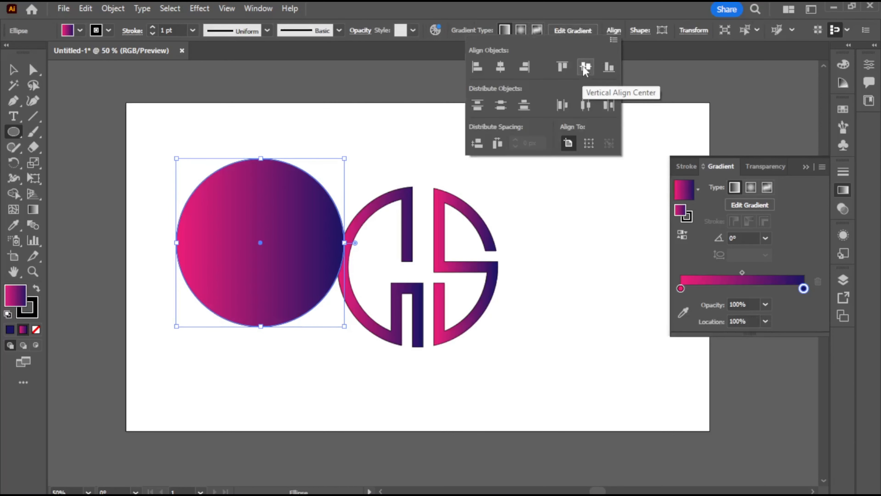
pyautogui.click(585, 66)
pyautogui.click(498, 73)
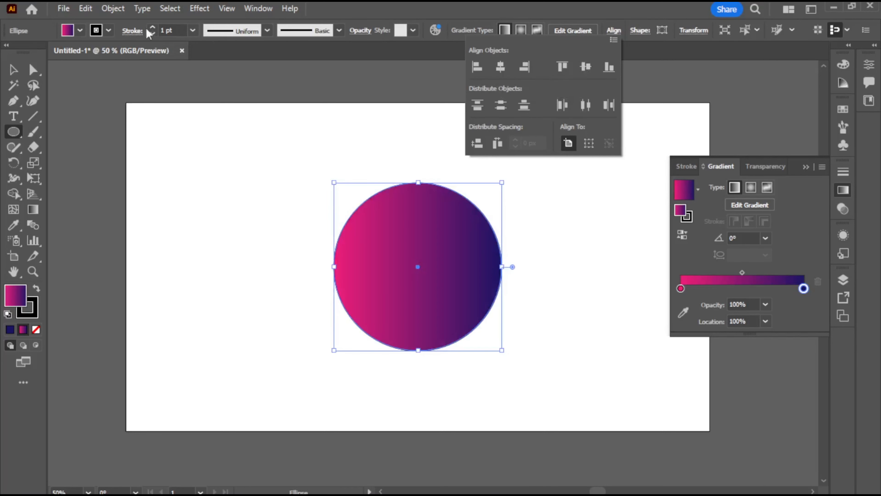
# Set the circle's fill to None, keeping its black 1 pt stroke
pyautogui.click(95, 31)
pyautogui.click(96, 30)
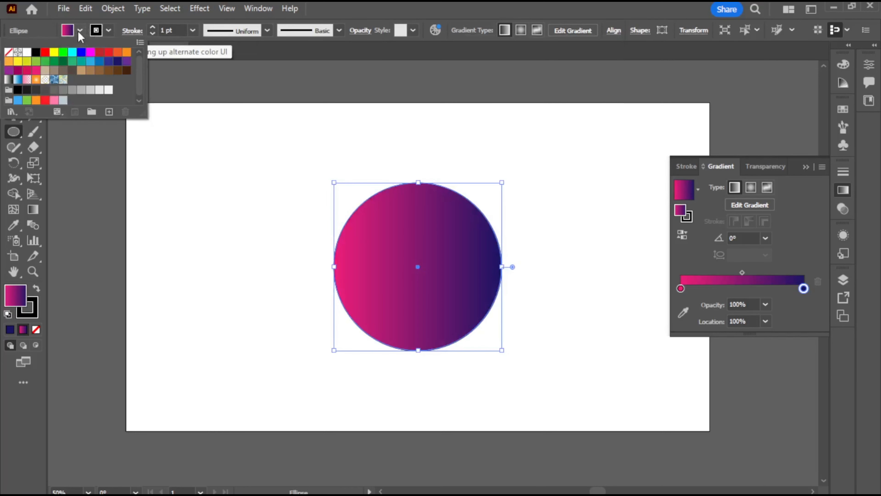
pyautogui.click(8, 52)
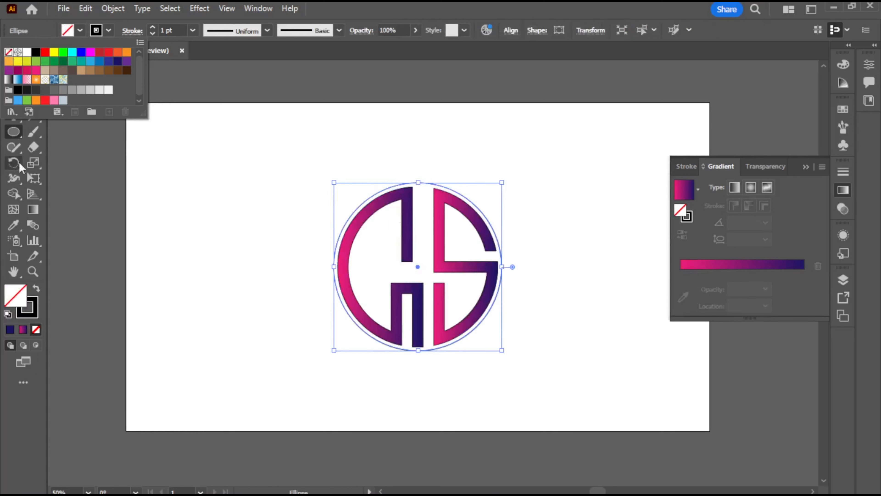
pyautogui.click(266, 221)
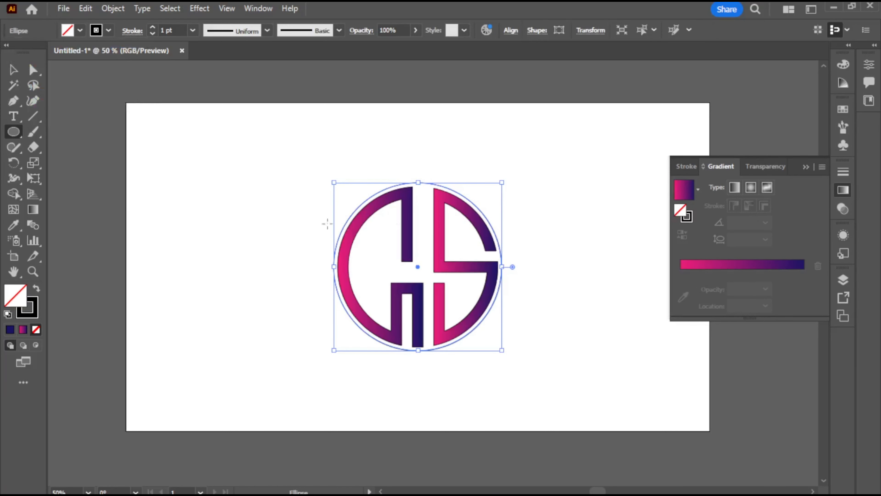
# Duplicate the circle in place and scale the copy up slightly from its center to form an outer ring outline
pyautogui.hotkey('ctrl', 'c')
pyautogui.hotkey('ctrl', 'f')
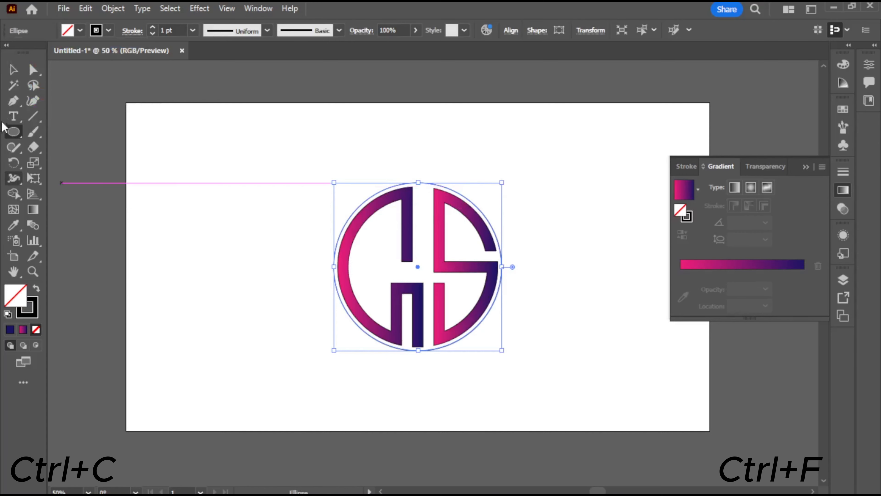
pyautogui.click(13, 69)
pyautogui.moveTo(501, 181); pyautogui.dragTo(510, 164)
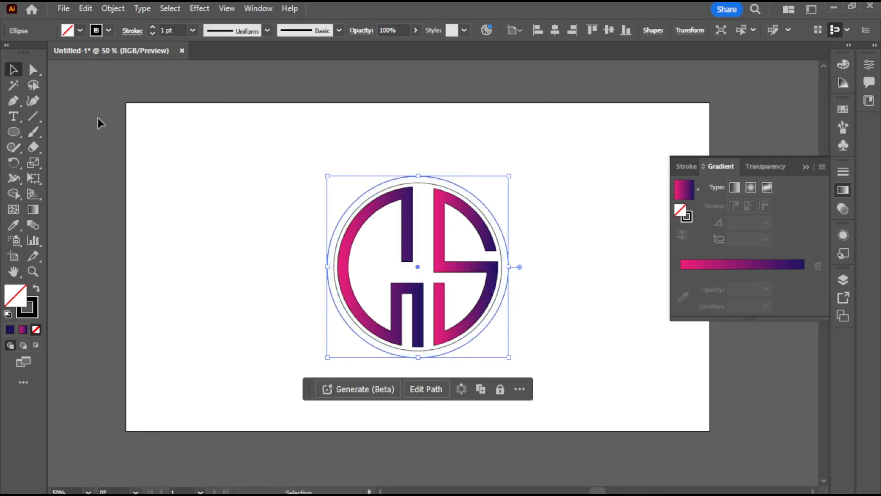
pyautogui.click(155, 167)
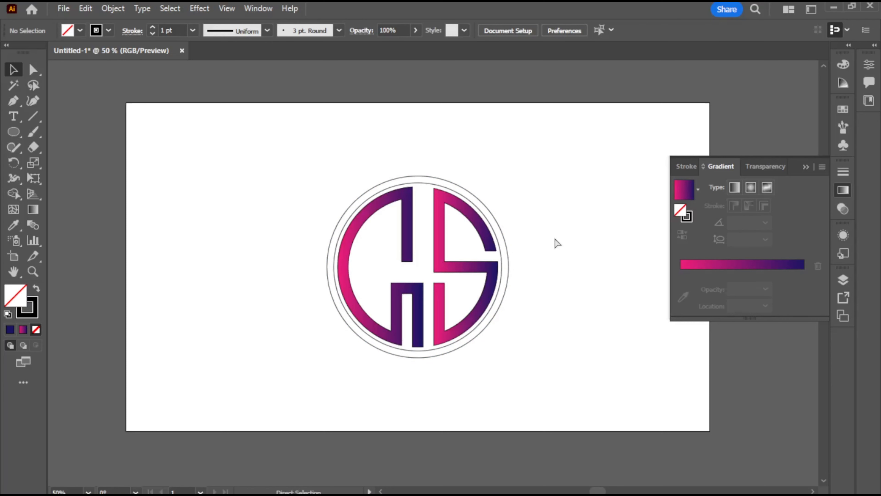
# Select all artwork and turn the band between the two outer circles into one ring shape with Shape Builder
pyautogui.hotkey('ctrl', 'a')
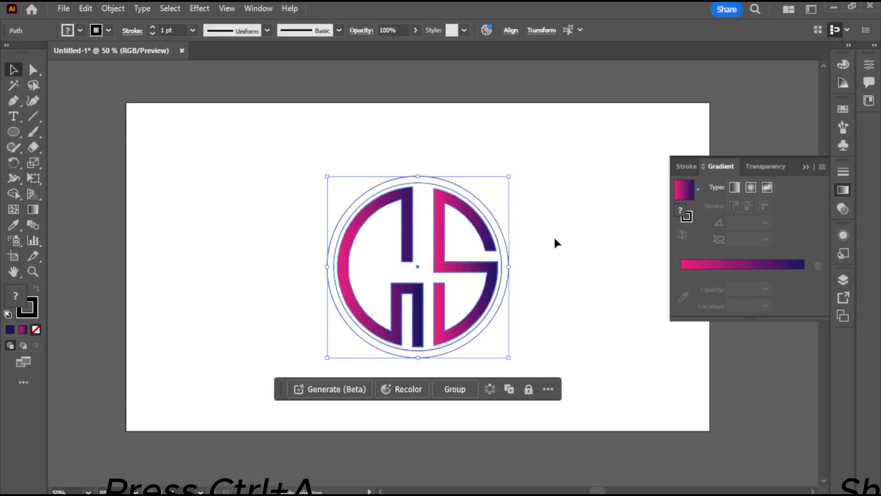
pyautogui.hotkey('shift', 'm')
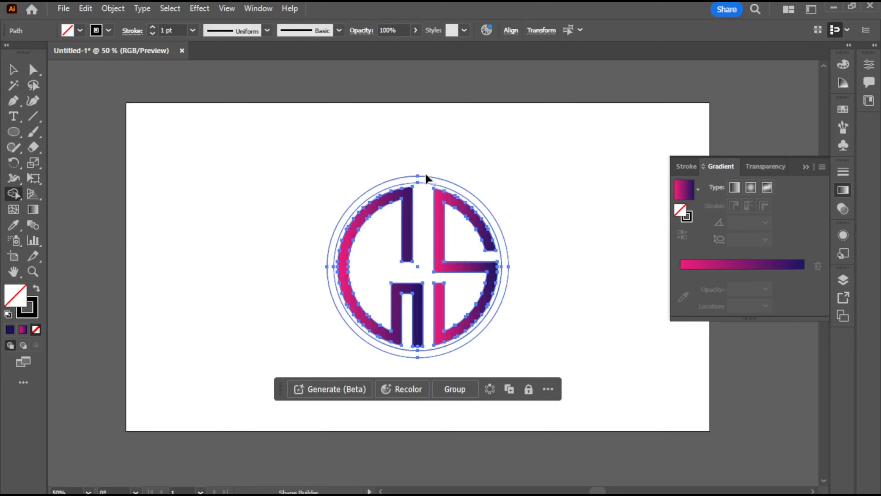
pyautogui.click(453, 187)
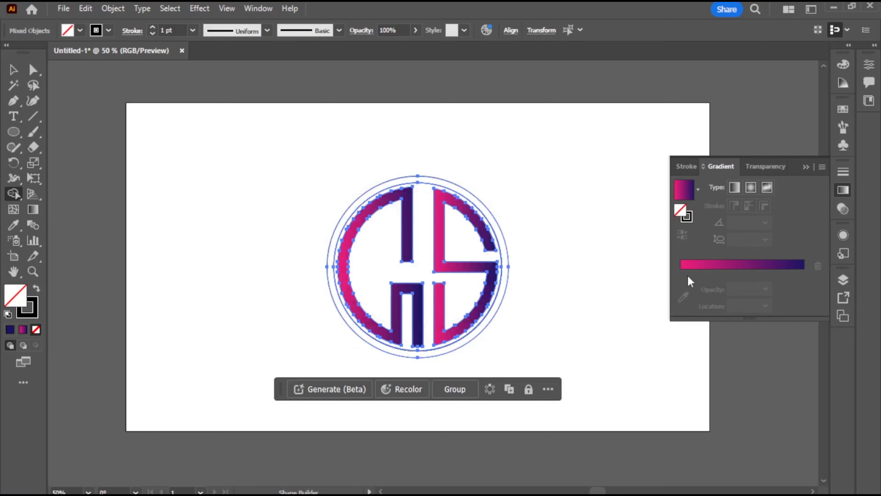
pyautogui.click(13, 69)
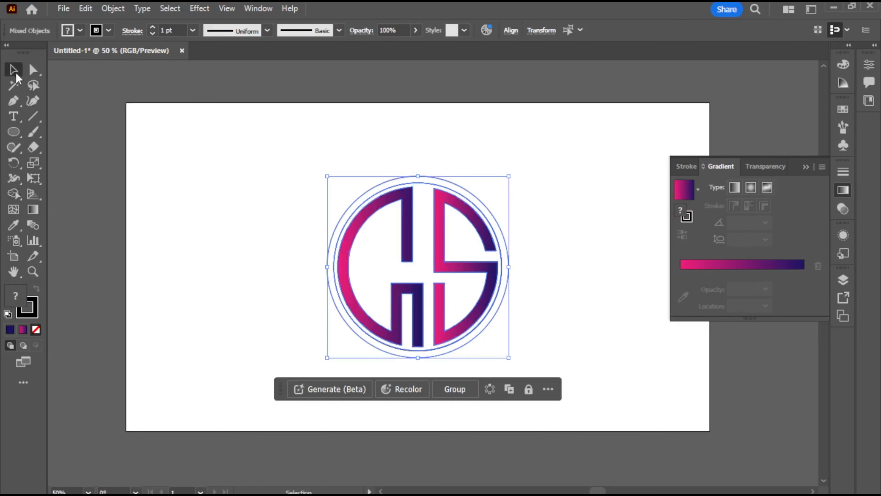
# Select only the outer ring and fill it with the pink to navy blue linear gradient
pyautogui.click(209, 218)
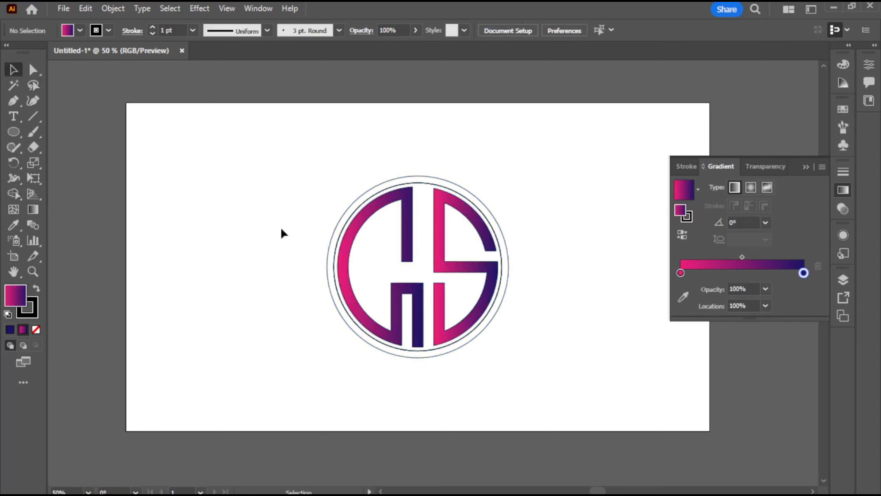
pyautogui.click(340, 221)
pyautogui.click(690, 267)
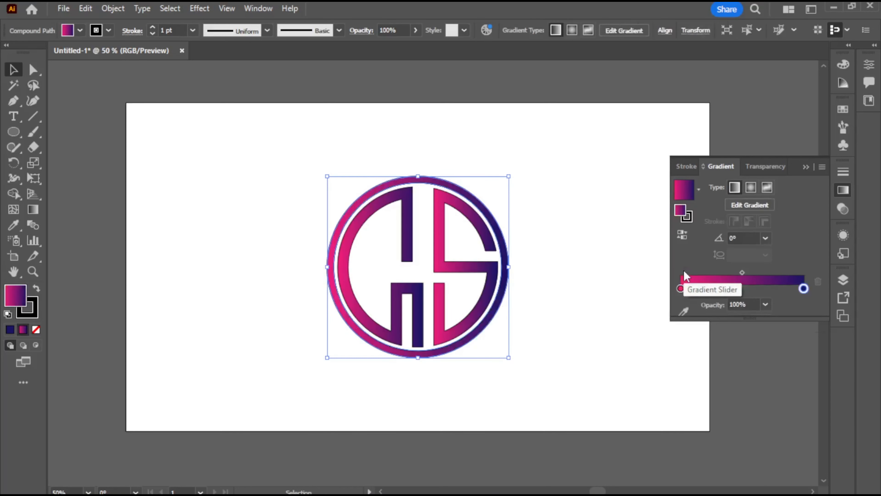
# Set the outer ring's gradient angle to 90° and reverse its colors so navy and pink swap ends
pyautogui.click(731, 238)
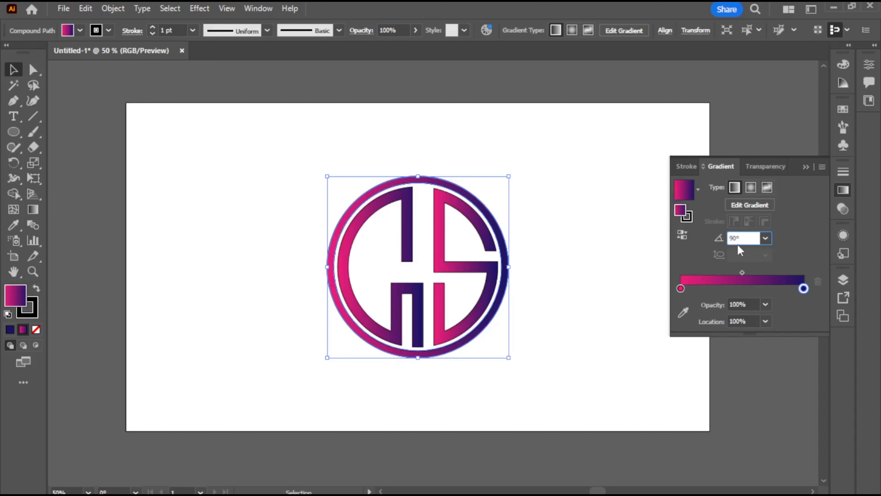
pyautogui.press('Return')
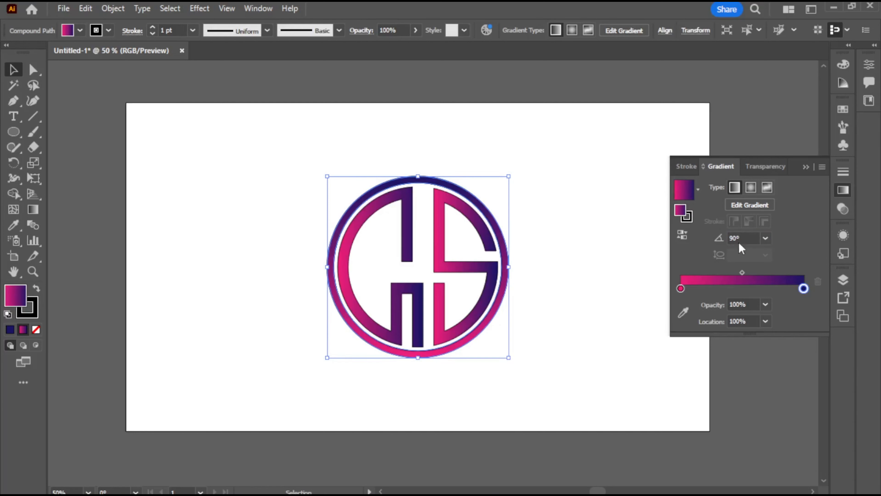
pyautogui.click(683, 234)
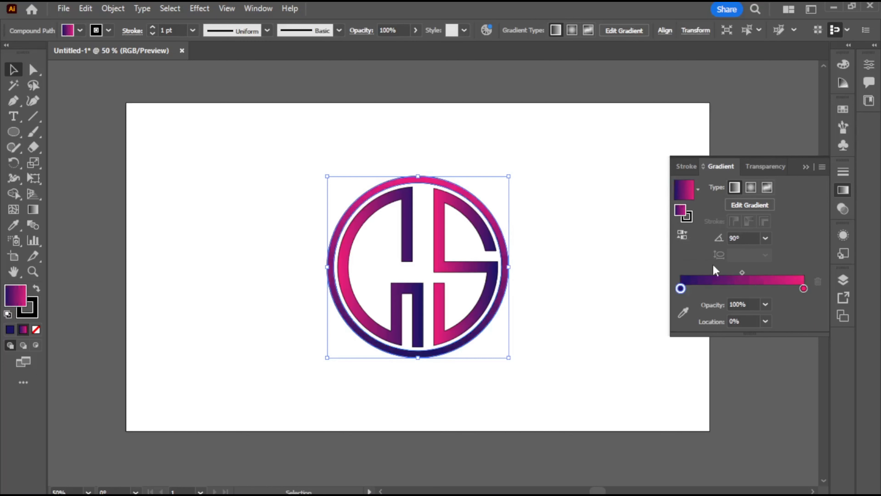
pyautogui.click(616, 247)
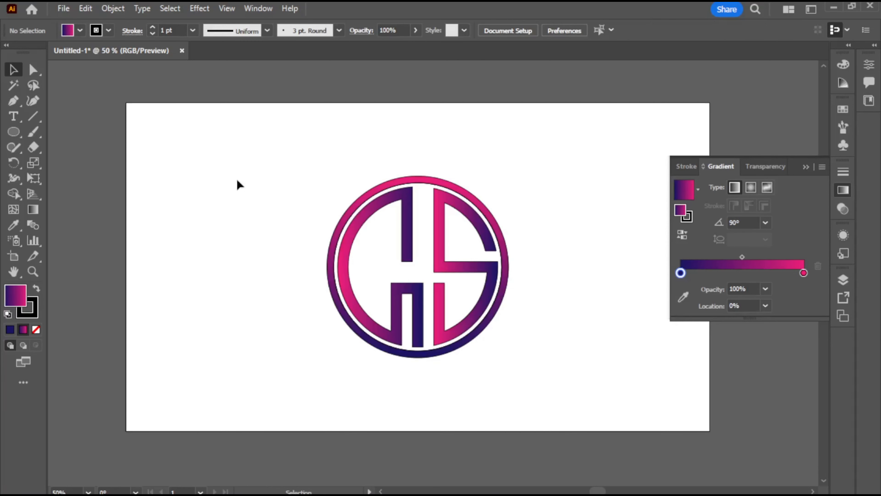
# Group all the logo artwork and set the group's stroke to None
pyautogui.moveTo(237, 177); pyautogui.dragTo(475, 345)
pyautogui.rightClick(396, 231)
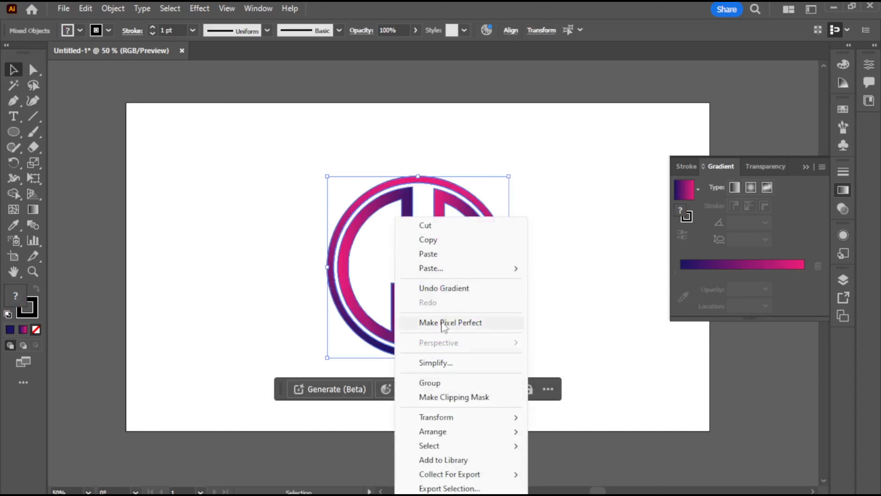
pyautogui.click(430, 382)
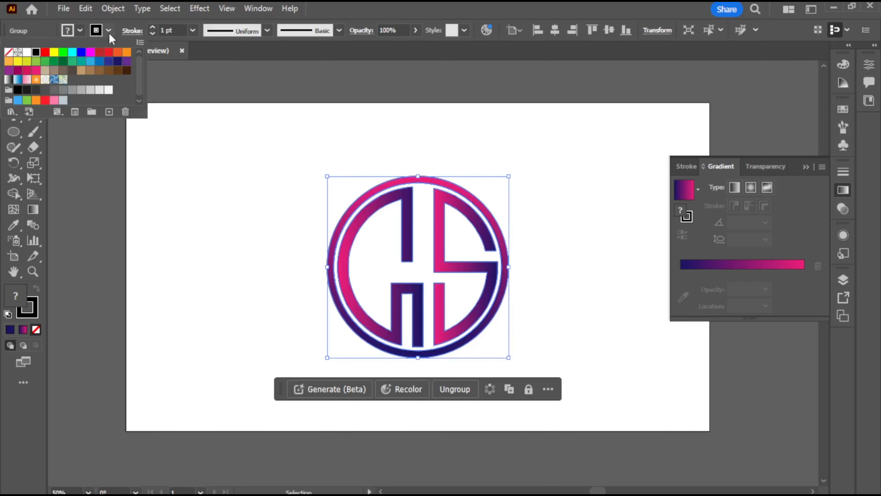
pyautogui.click(80, 31)
pyautogui.click(9, 52)
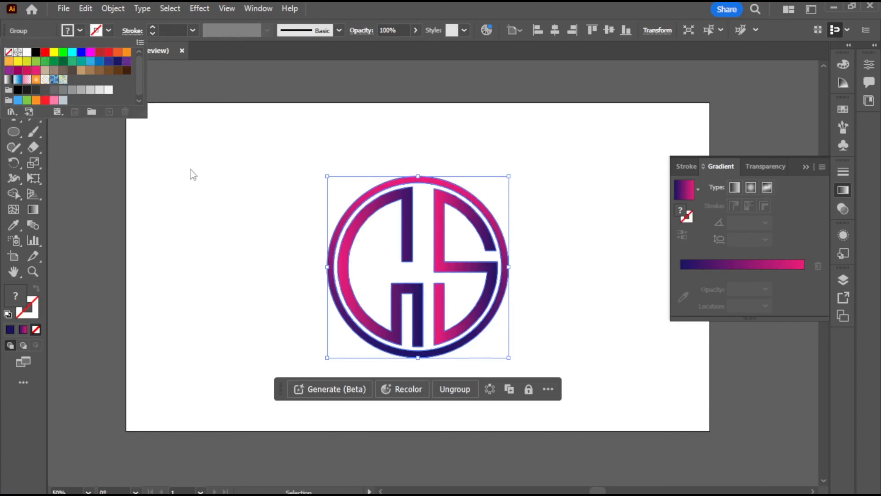
pyautogui.click(215, 216)
pyautogui.click(216, 218)
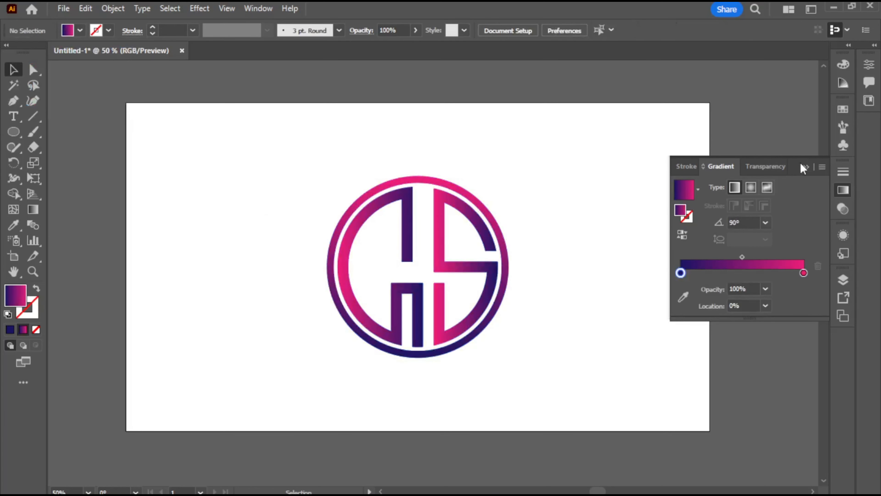
pyautogui.click(805, 167)
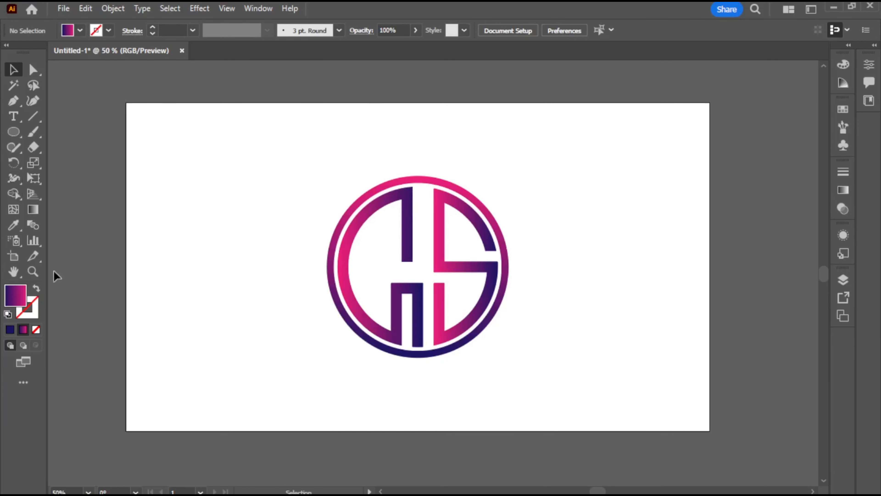
# Swap the default fill and stroke, and draw a rectangle covering the whole artboard
pyautogui.click(36, 288)
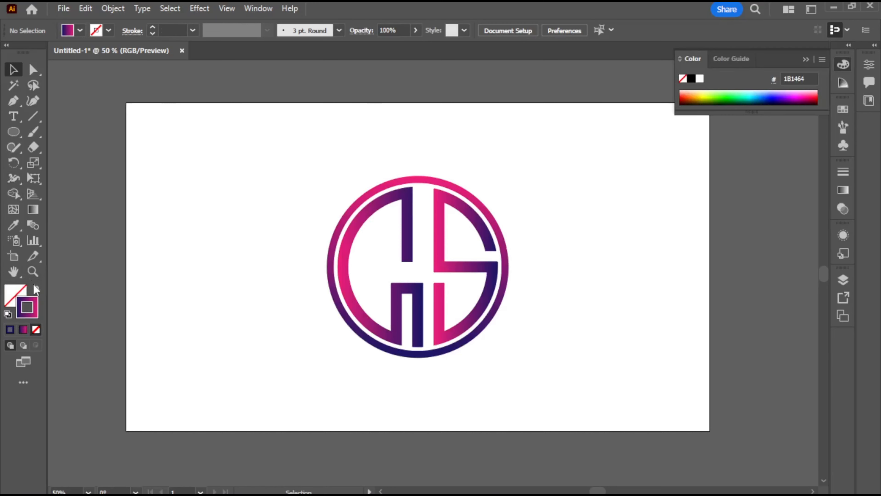
pyautogui.moveTo(13, 137); pyautogui.dragTo(48, 133)
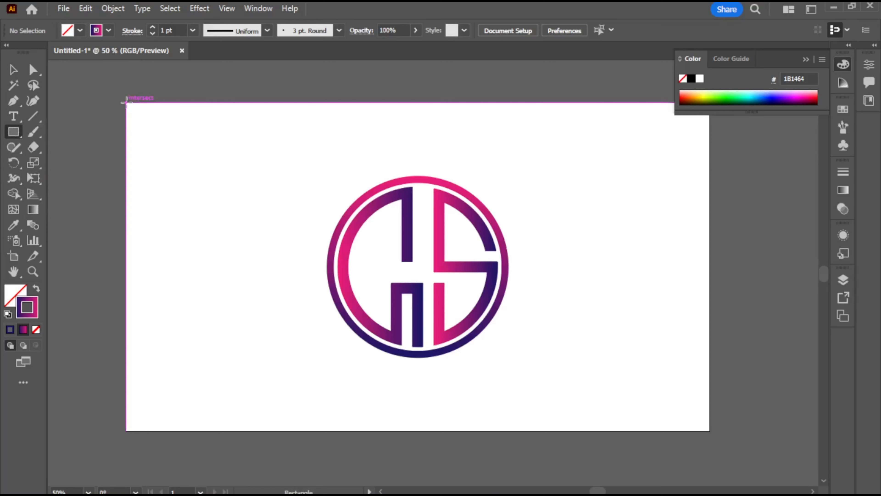
pyautogui.moveTo(127, 103); pyautogui.dragTo(709, 431)
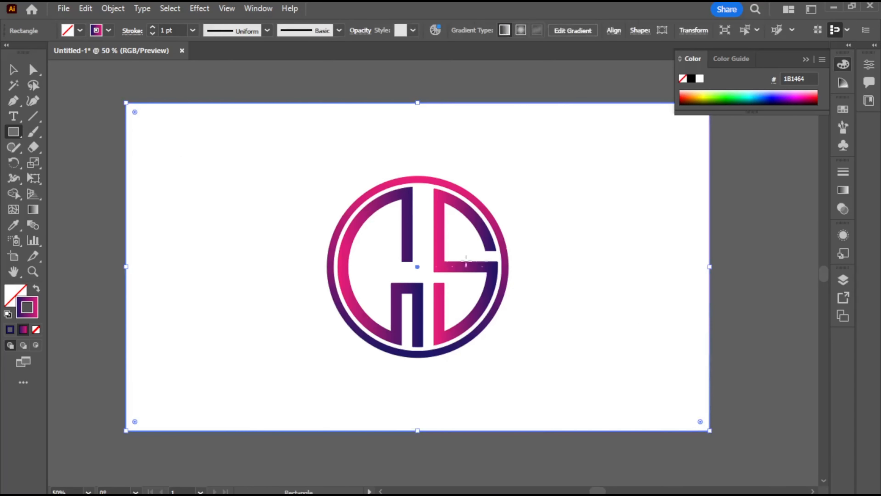
# Change the navy stop of the rectangle's gradient to RGB Cyan and swap the gradient from its stroke to its fill
pyautogui.press('g')
pyautogui.click(839, 192)
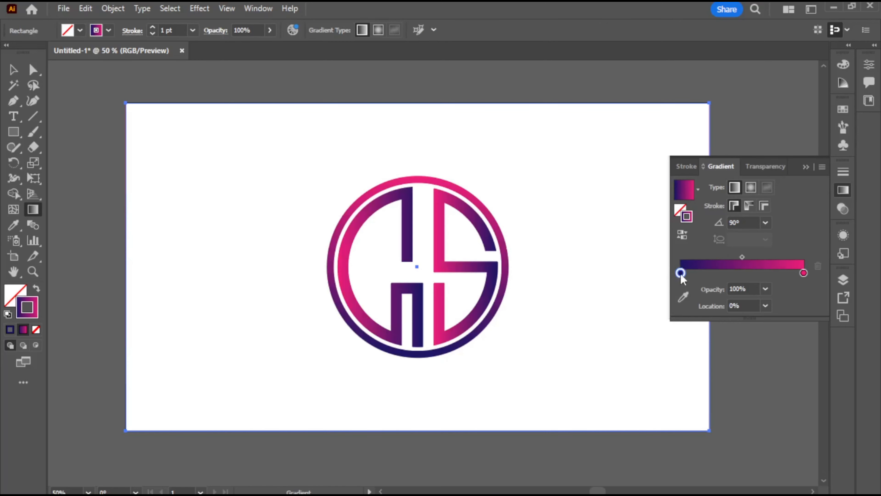
pyautogui.press('v')
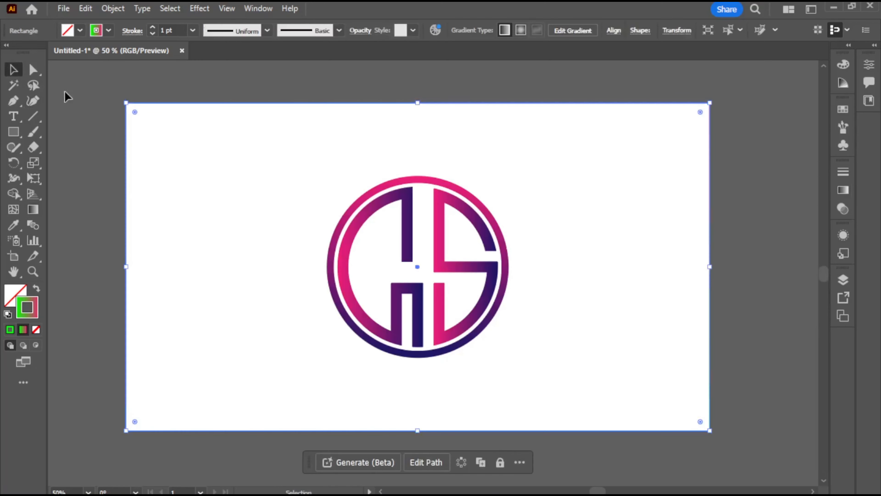
pyautogui.click(843, 190)
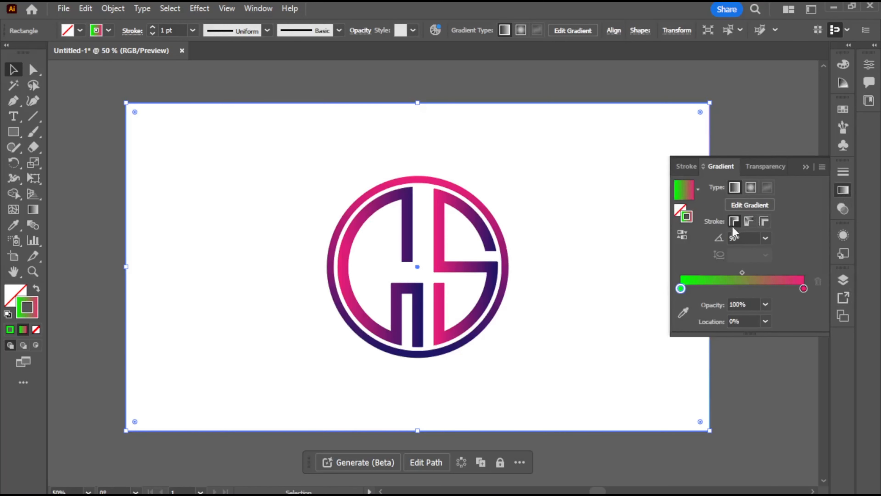
pyautogui.doubleClick(680, 289)
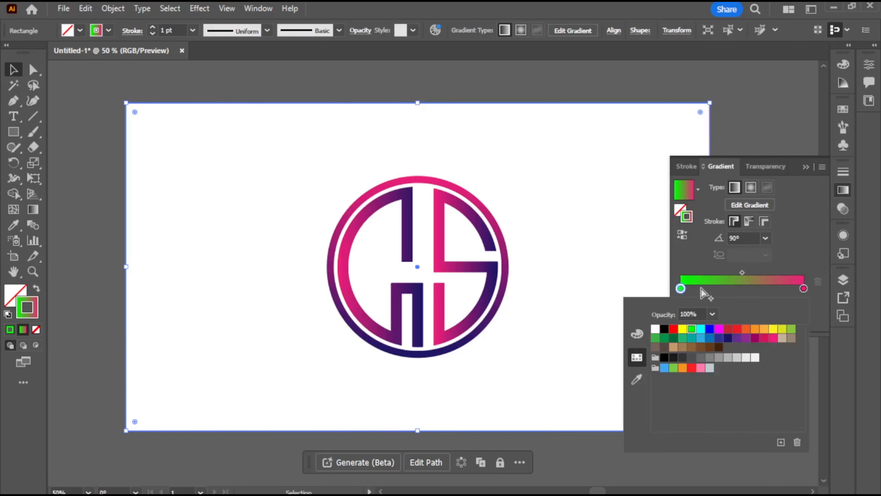
pyautogui.click(700, 329)
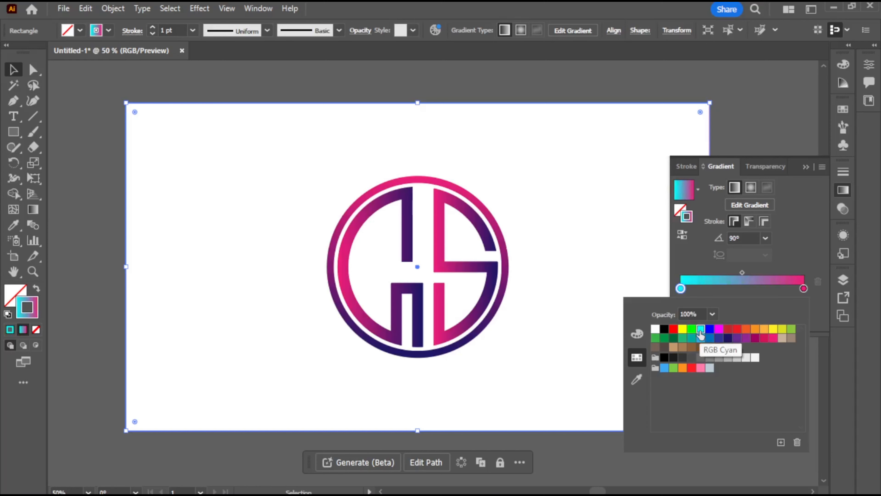
pyautogui.click(36, 289)
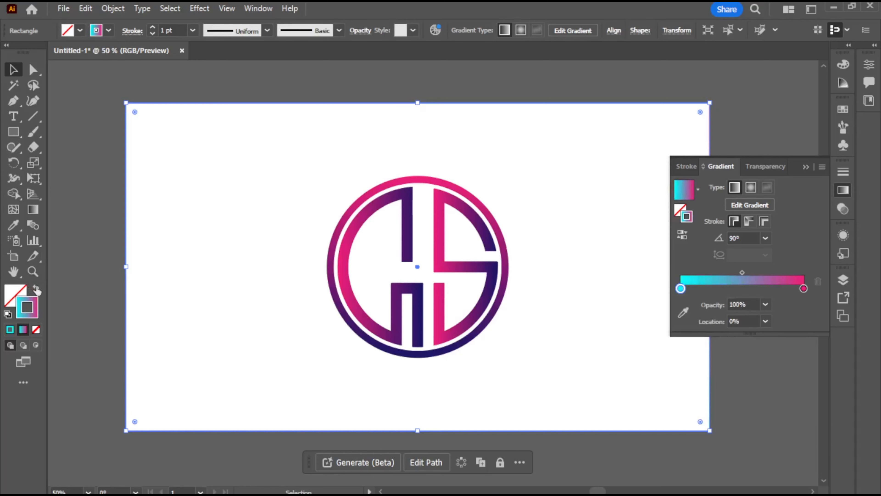
pyautogui.click(36, 289)
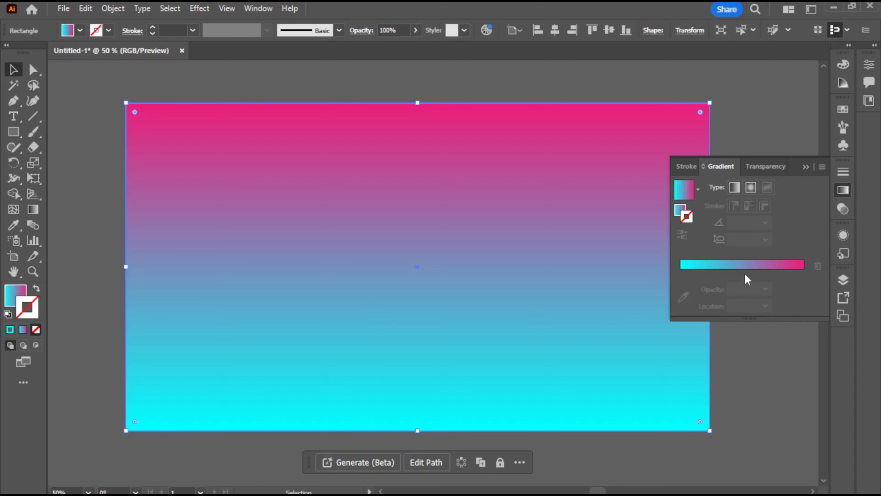
# Add a yellow (R=252 G=238 B=33) stop in the gradient's middle and shift the yellow-to-pink midpoint to about 67.6%
pyautogui.click(742, 289)
pyautogui.doubleClick(742, 289)
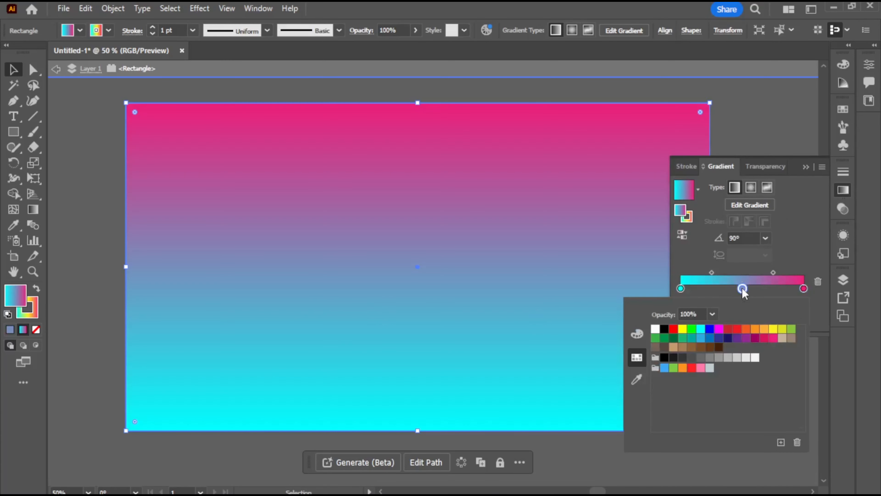
pyautogui.click(773, 330)
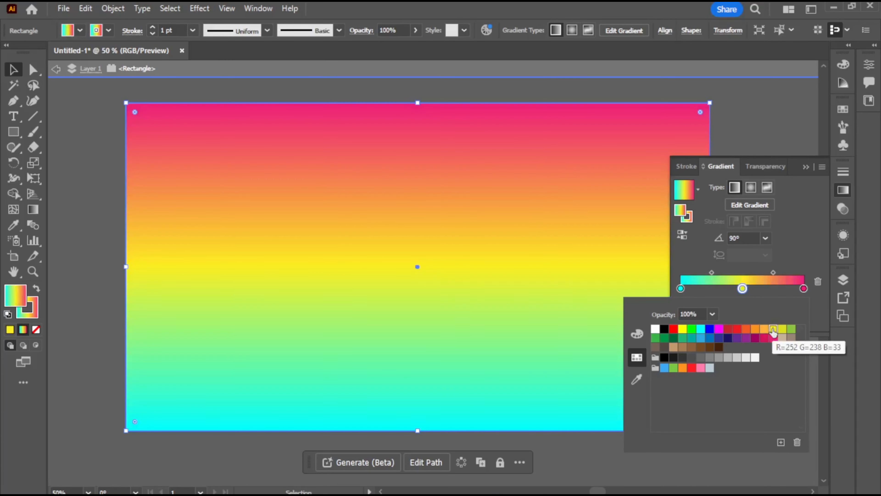
pyautogui.click(774, 271)
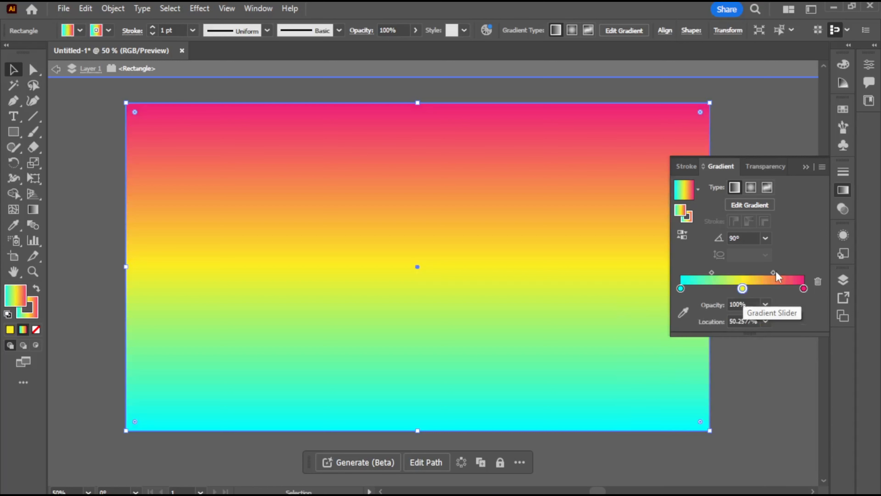
pyautogui.moveTo(774, 273); pyautogui.dragTo(784, 273)
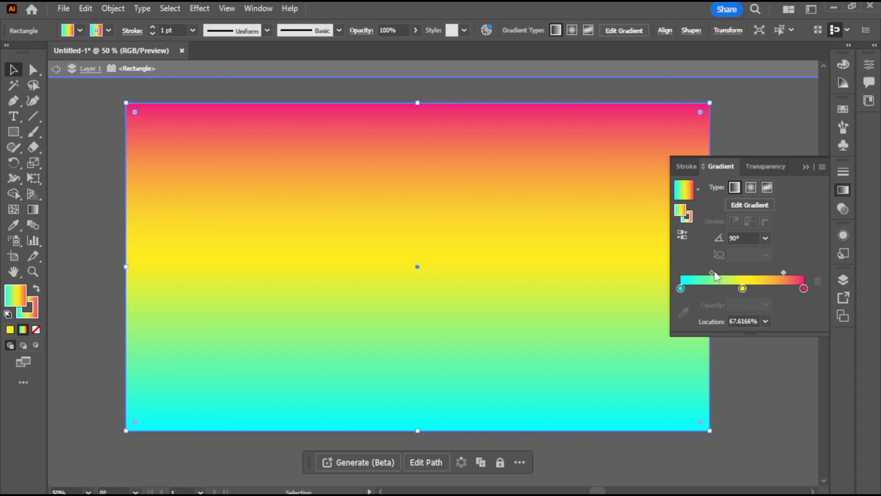
pyautogui.click(806, 168)
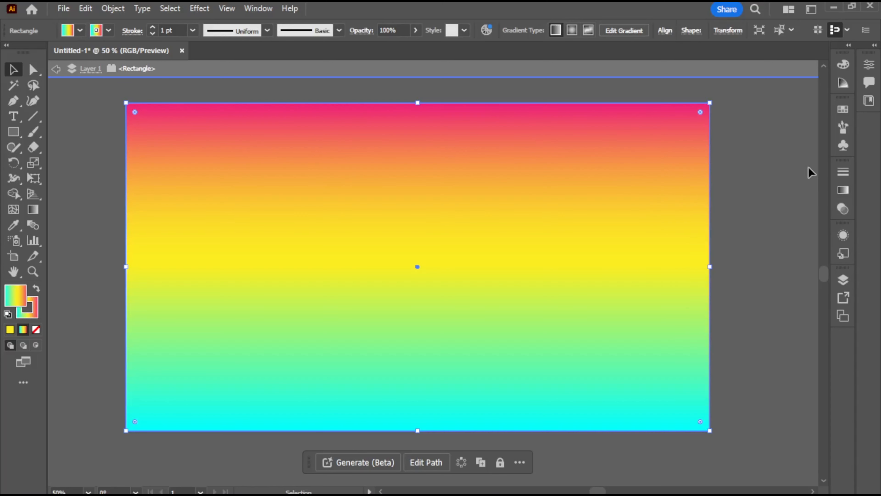
# Exit isolation mode and send the gradient rectangle to the back, behind the logo
pyautogui.click(560, 82)
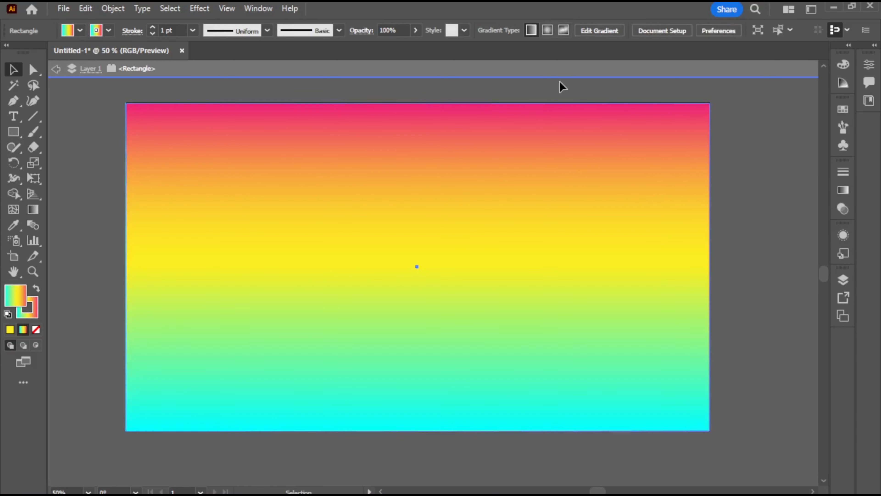
pyautogui.click(746, 70)
pyautogui.click(436, 254)
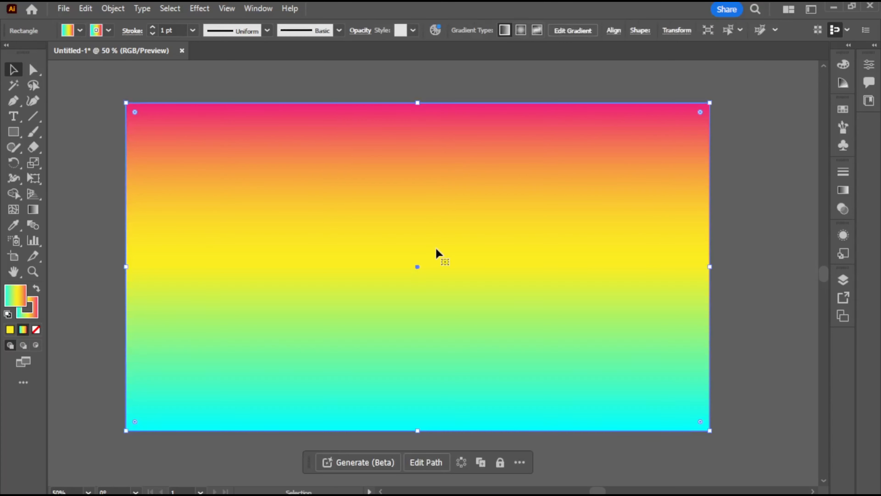
pyautogui.press('ctrl')
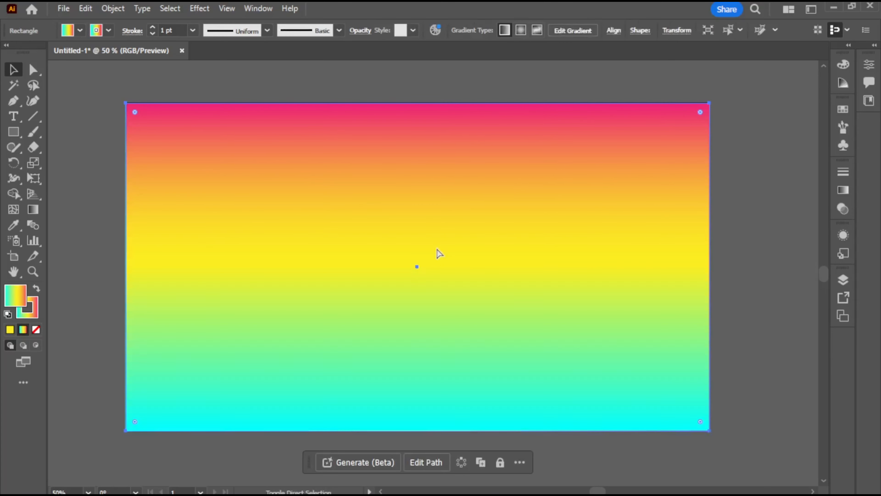
pyautogui.hotkey('ctrl', '[')
# Select the logo together with the gradient background and group them
pyautogui.keyDown('shift'); pyautogui.click(438, 253); pyautogui.keyUp('shift')
pyautogui.rightClick(261, 183)
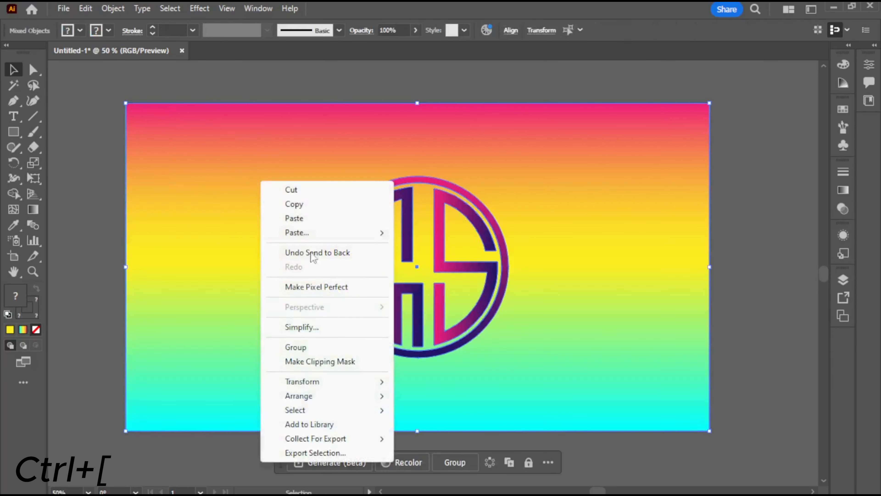
pyautogui.click(328, 346)
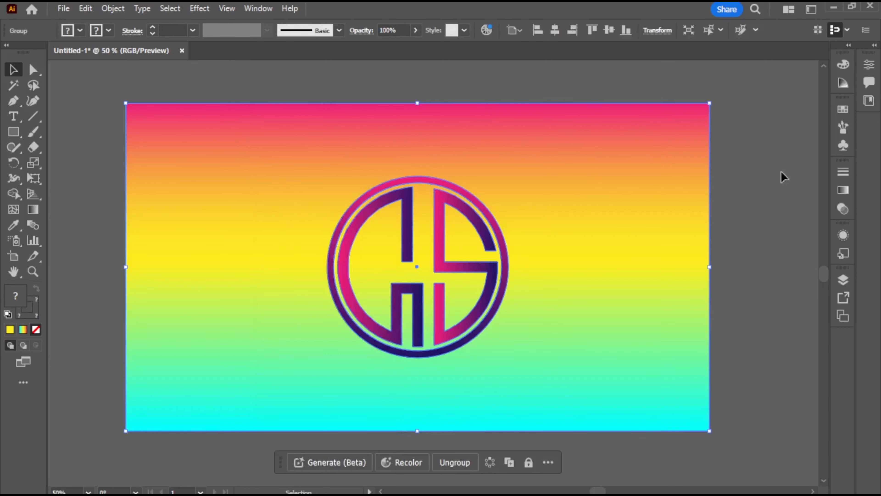
pyautogui.click(786, 175)
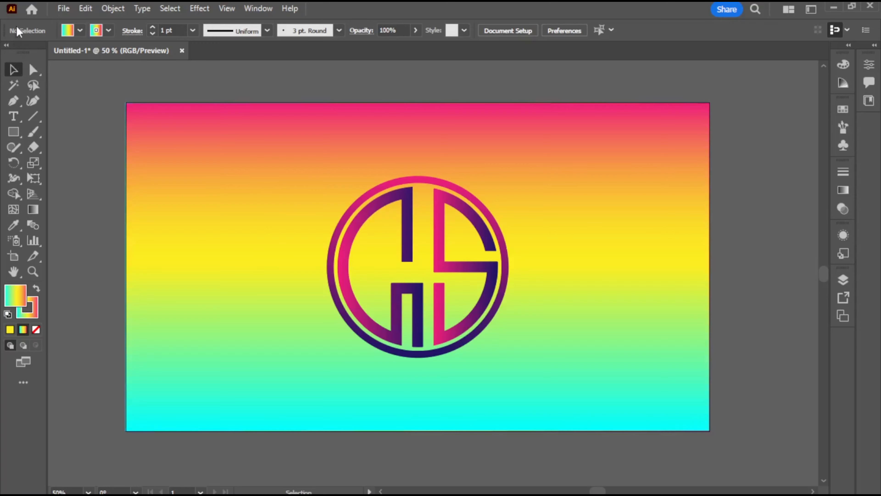
# Save the document to the Desktop as the Adobe PDF Untitled-1.pdf with the [Illustrator Default] preset
pyautogui.click(64, 8)
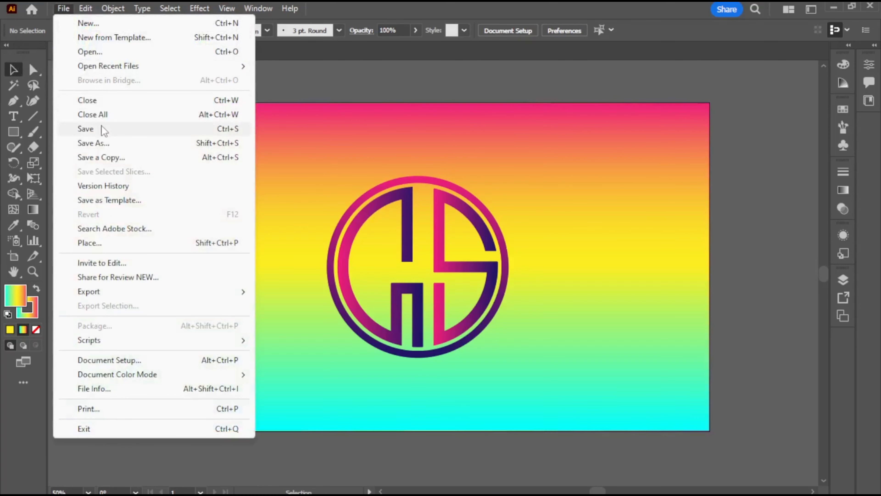
pyautogui.click(93, 143)
pyautogui.click(211, 261)
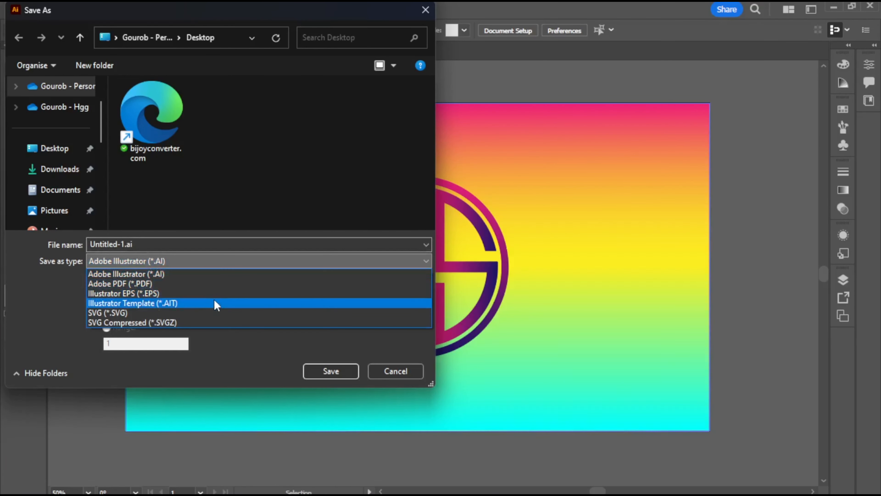
pyautogui.click(225, 290)
pyautogui.click(61, 158)
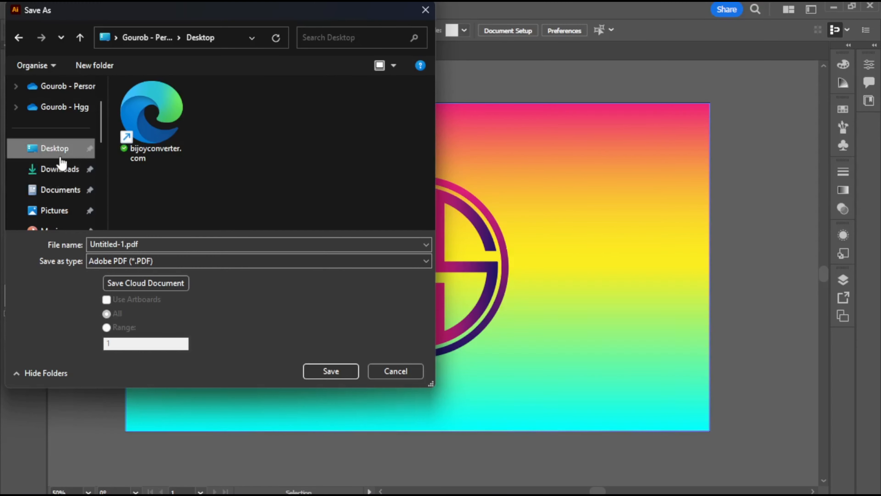
pyautogui.click(333, 372)
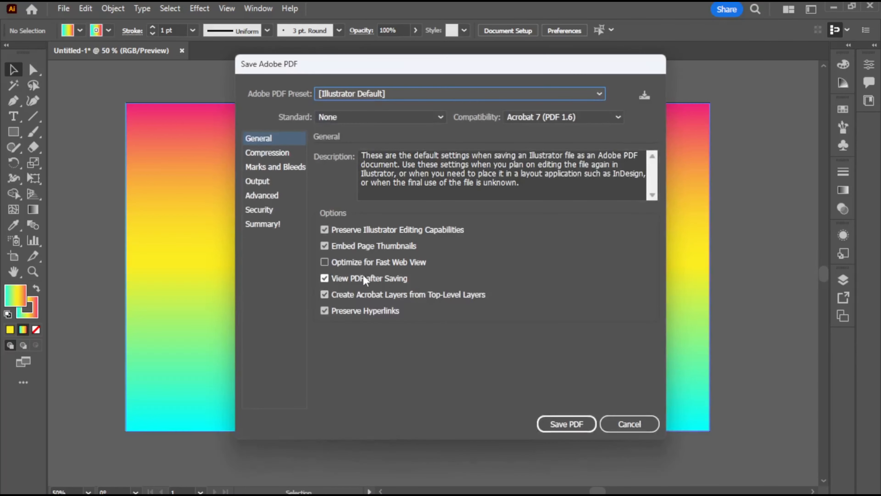
pyautogui.click(555, 422)
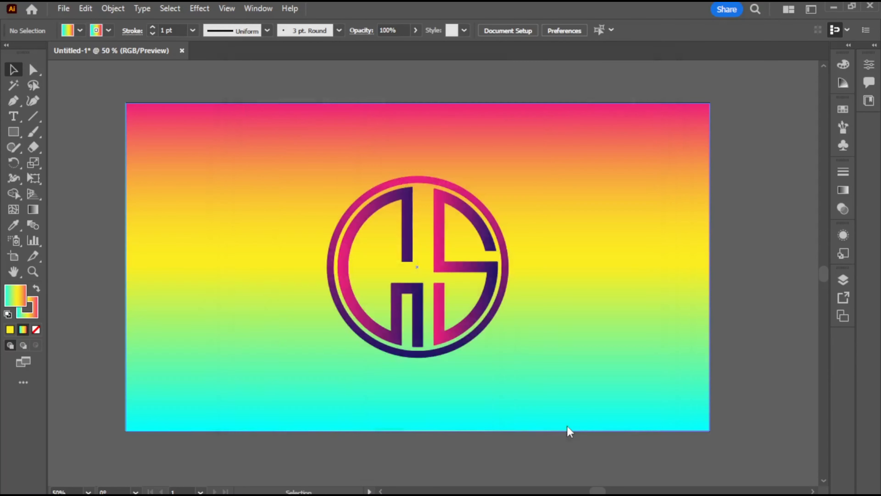